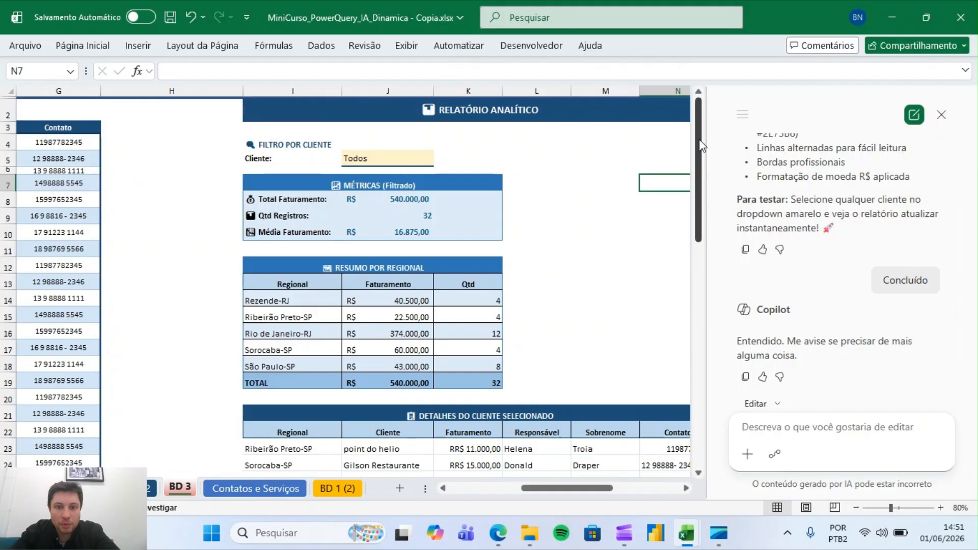
Close the Copilot pane and open the report's client filter to review its options without choosing one
{"action": "left_click_drag", "start_coordinate": [702, 146], "coordinate": [688, 112]}
{"action": "left_click", "coordinate": [383, 159]}
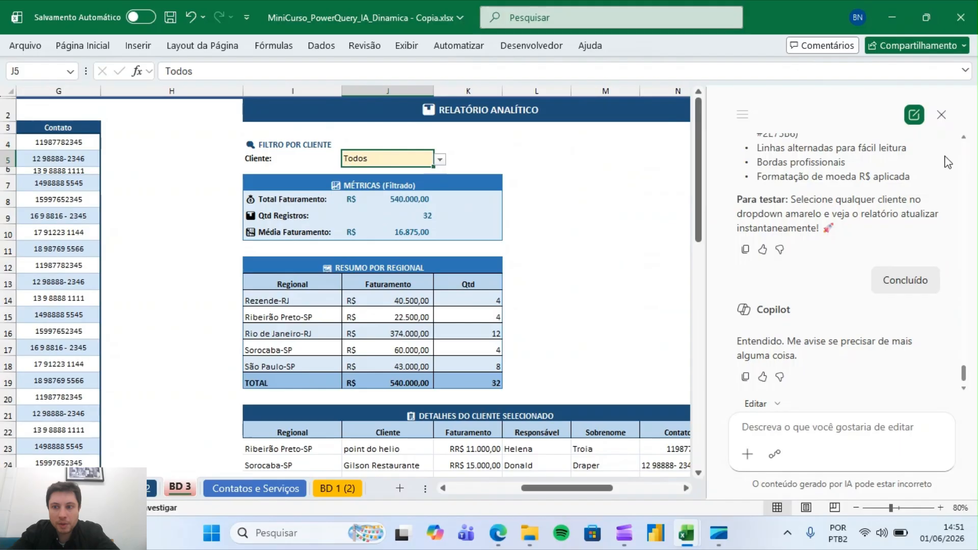
{"action": "left_click", "coordinate": [941, 114]}
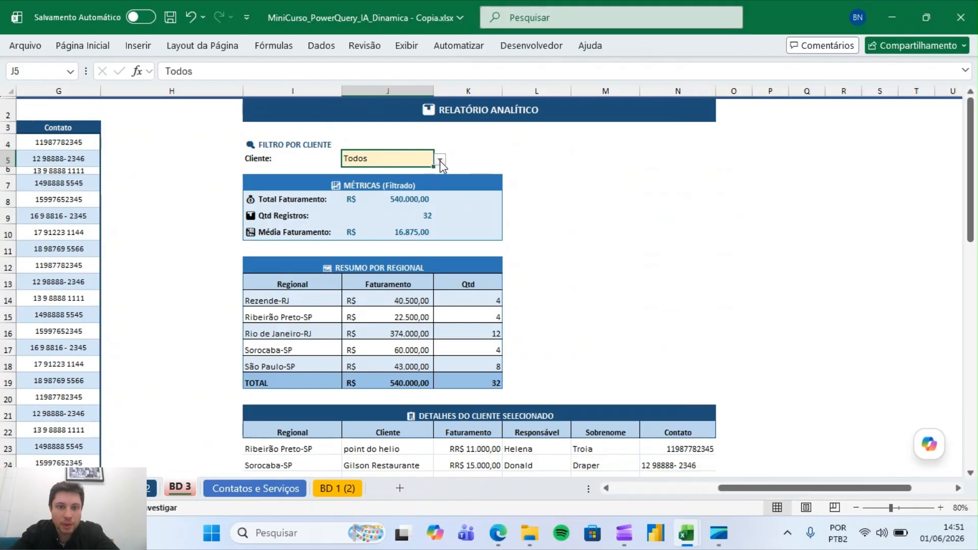
{"action": "left_click", "coordinate": [440, 162]}
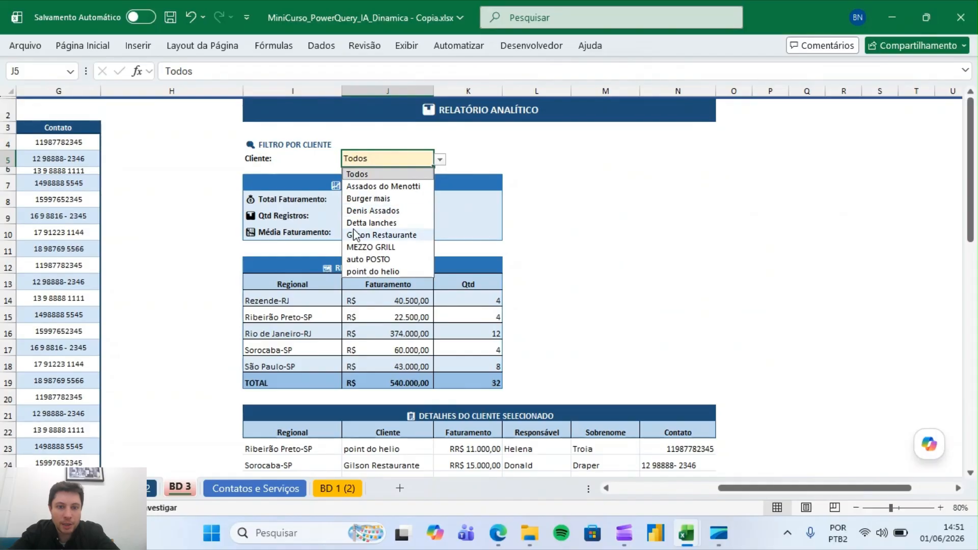
{"action": "left_click", "coordinate": [598, 227]}
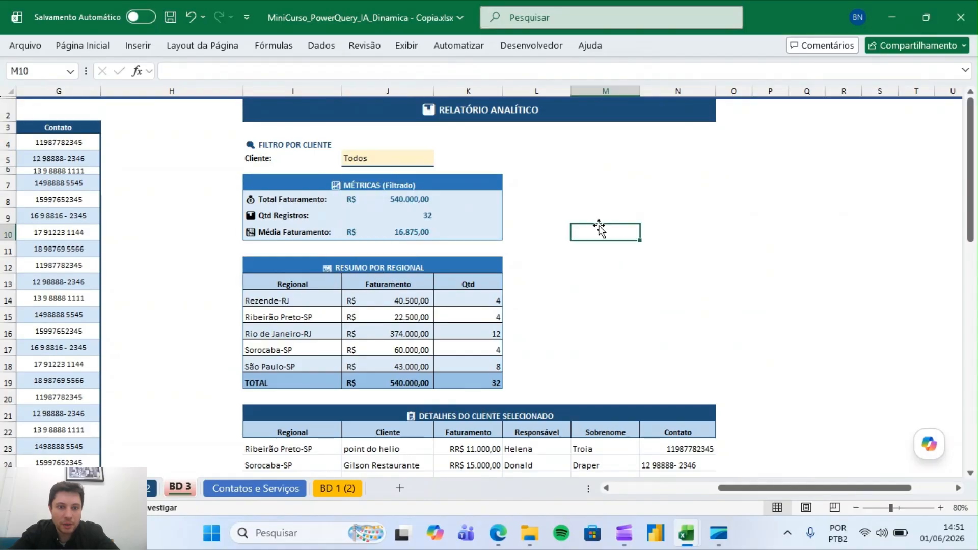
{"action": "left_click", "coordinate": [412, 199]}
{"action": "key", "text": "Down"}
{"action": "key", "text": "Down"}
{"action": "key", "text": "Down"}
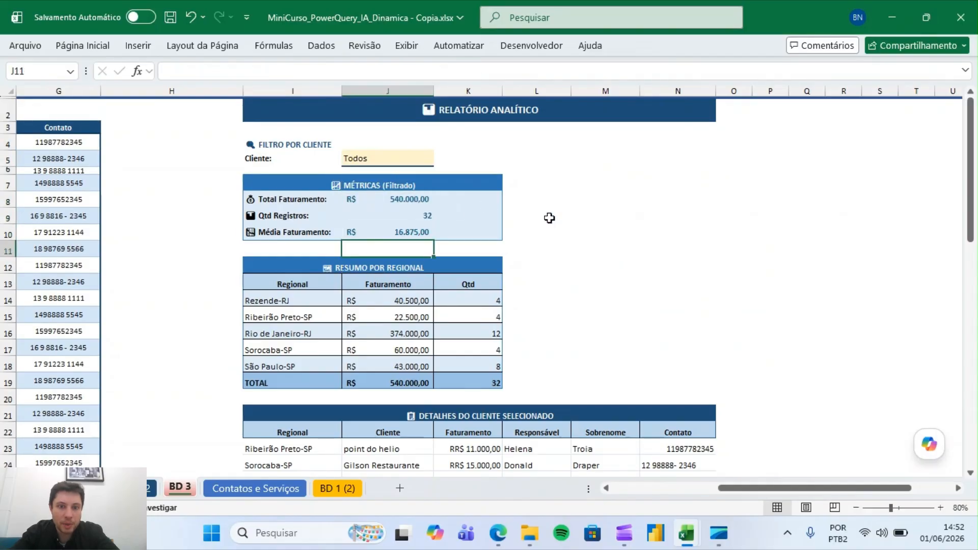
{"action": "mouse_move", "coordinate": [968, 224]}
{"action": "left_mouse_down"}
{"action": "mouse_move", "coordinate": [949, 295]}
{"action": "mouse_move", "coordinate": [954, 175]}
{"action": "mouse_move", "coordinate": [965, 169]}
{"action": "mouse_move", "coordinate": [963, 451]}
{"action": "mouse_move", "coordinate": [971, 218]}
{"action": "left_mouse_up"}
{"action": "left_click", "coordinate": [747, 243]}
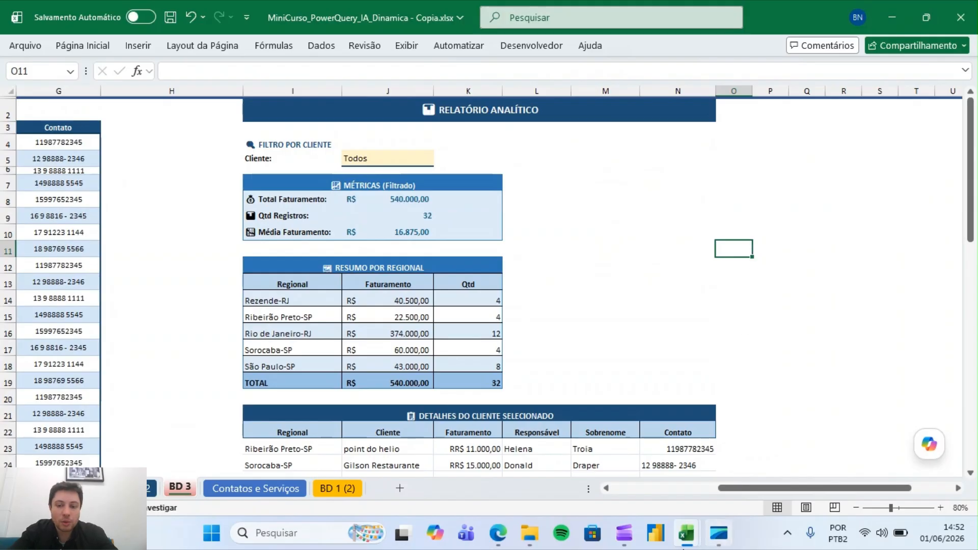
Switch to the Aula_PowerQuery_IA_Dinamica workbook's data sheet and make the header row 3 slightly taller
{"action": "mouse_move", "coordinate": [682, 548]}
{"action": "left_click", "coordinate": [652, 497]}
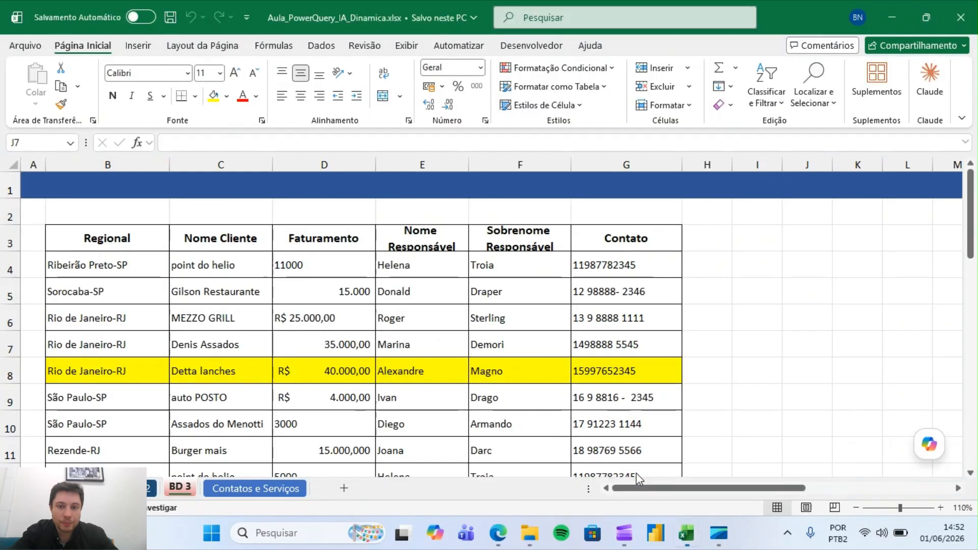
{"action": "left_click", "coordinate": [144, 240]}
{"action": "key", "text": "Right"}
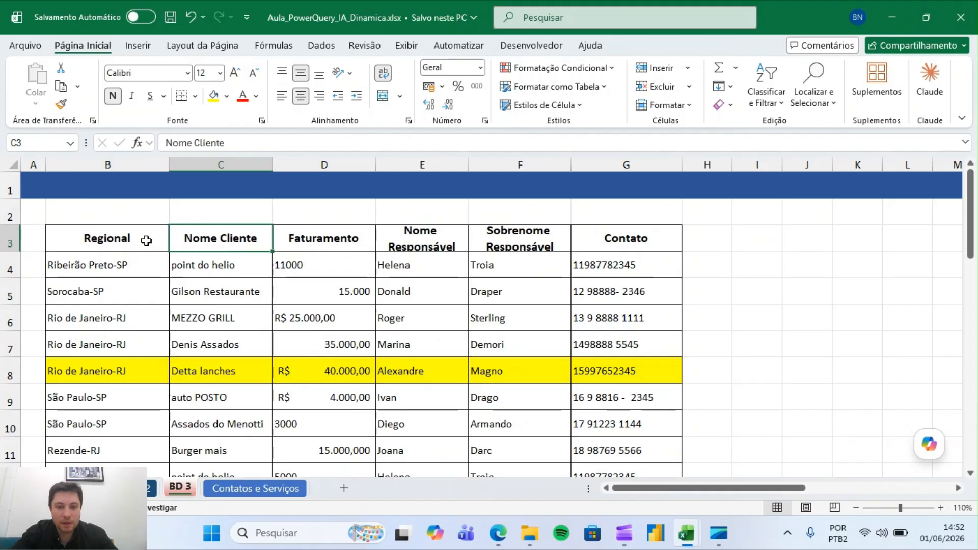
{"action": "left_click", "coordinate": [855, 508]}
{"action": "left_click", "coordinate": [855, 508]}
{"action": "left_click", "coordinate": [856, 508]}
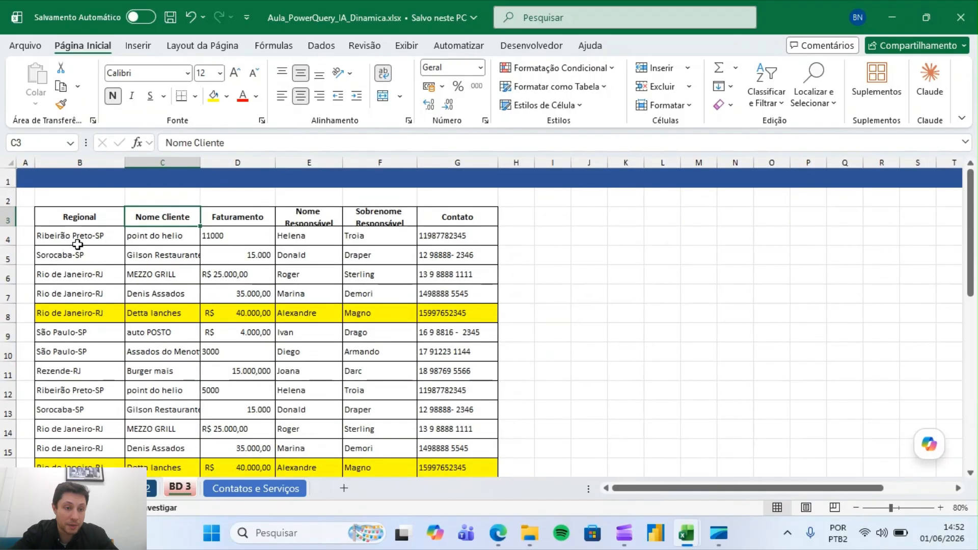
{"action": "left_click_drag", "start_coordinate": [4, 226], "coordinate": [4, 235]}
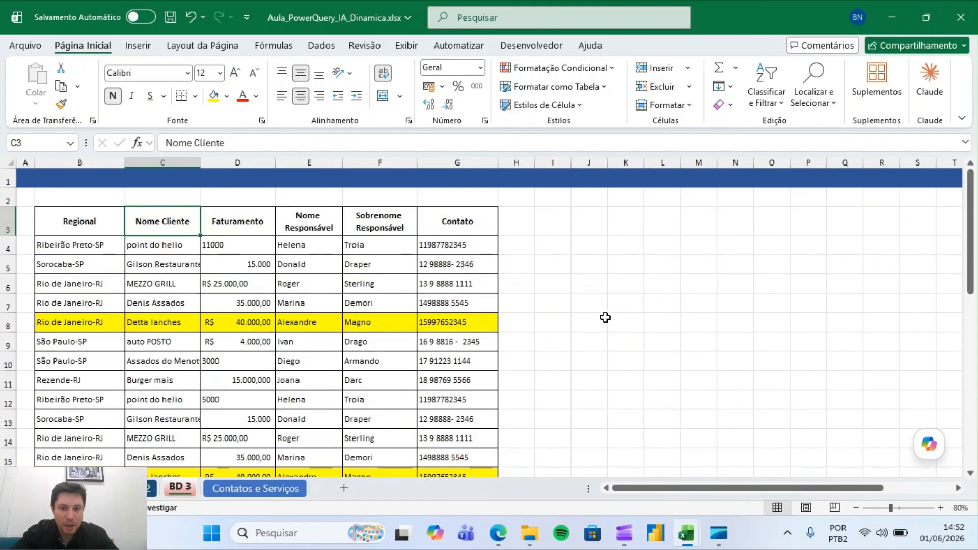
{"action": "left_click", "coordinate": [692, 299]}
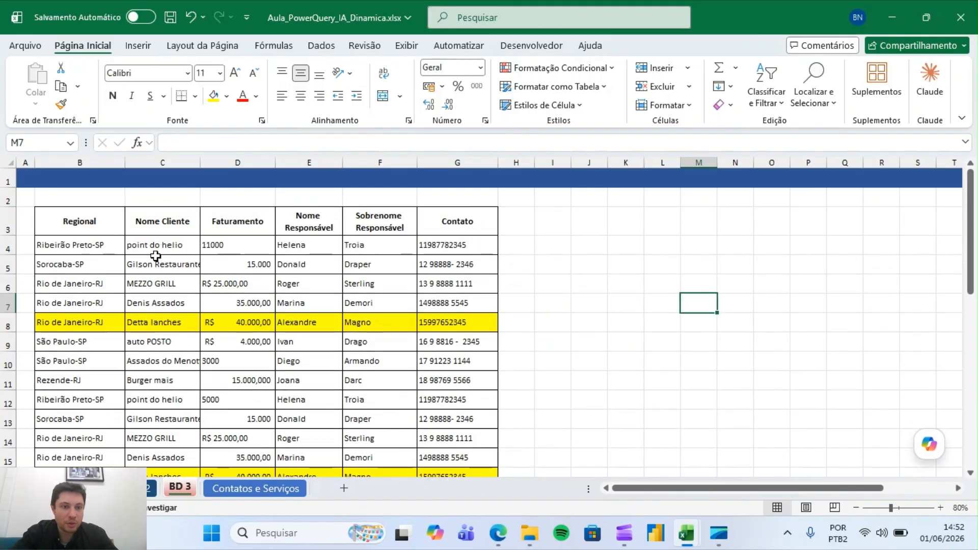
{"action": "left_click", "coordinate": [92, 230]}
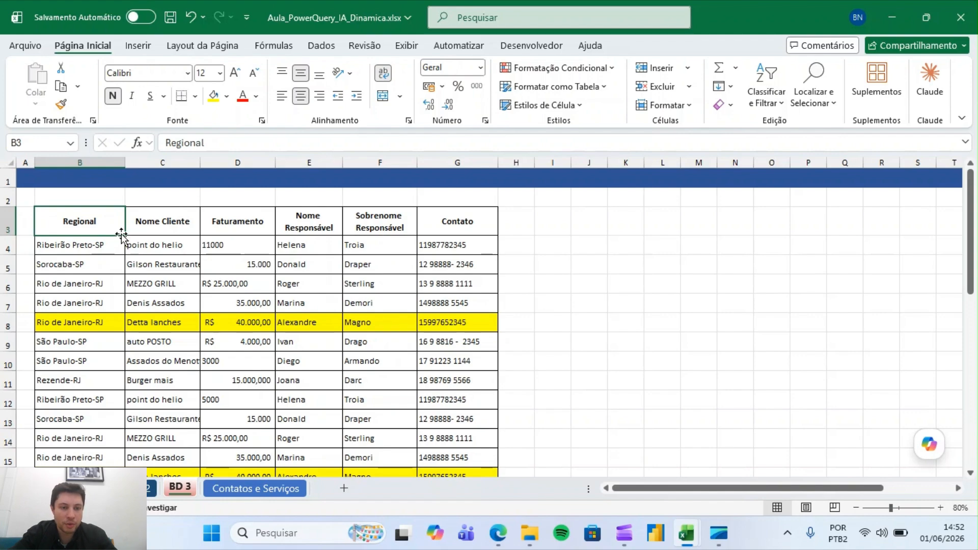
{"action": "left_click", "coordinate": [603, 308]}
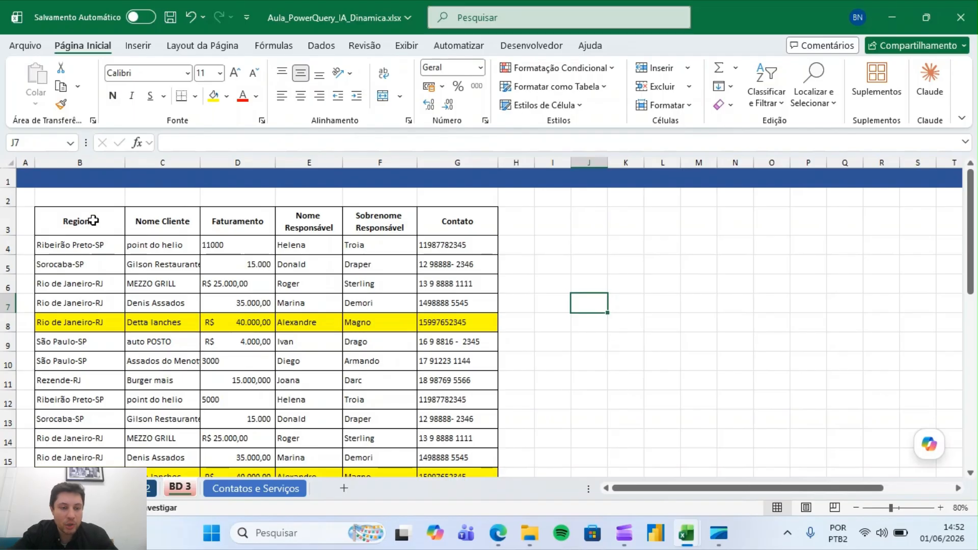
Select the whole client table from the Regional header to the last row and open Copilot
{"action": "left_click", "coordinate": [93, 220]}
{"action": "key", "text": "ctrl+shift+Right"}
{"action": "key", "text": "ctrl+shift+Down"}
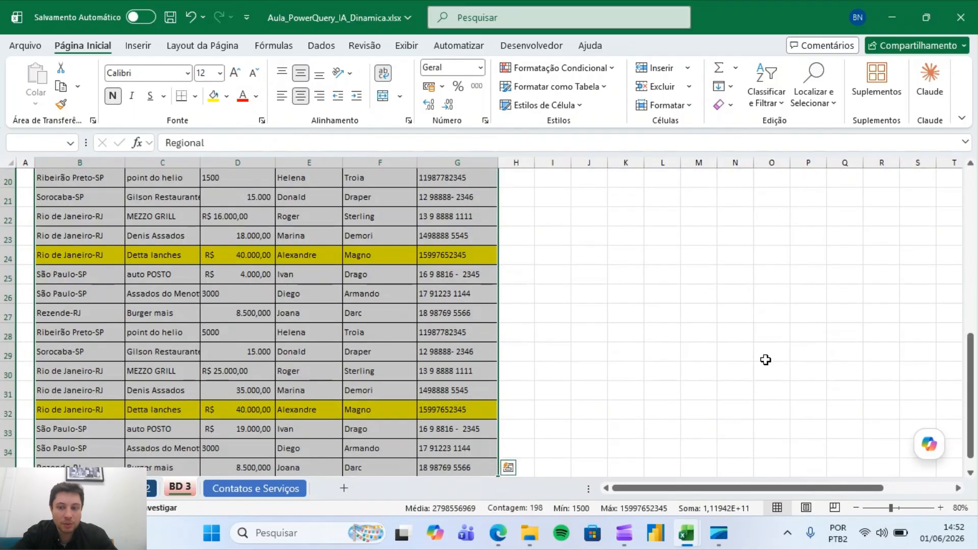
{"action": "scroll", "coordinate": [965, 425], "scroll_direction": "down", "scroll_amount": 1}
{"action": "scroll", "coordinate": [964, 426], "scroll_direction": "up", "scroll_amount": 7}
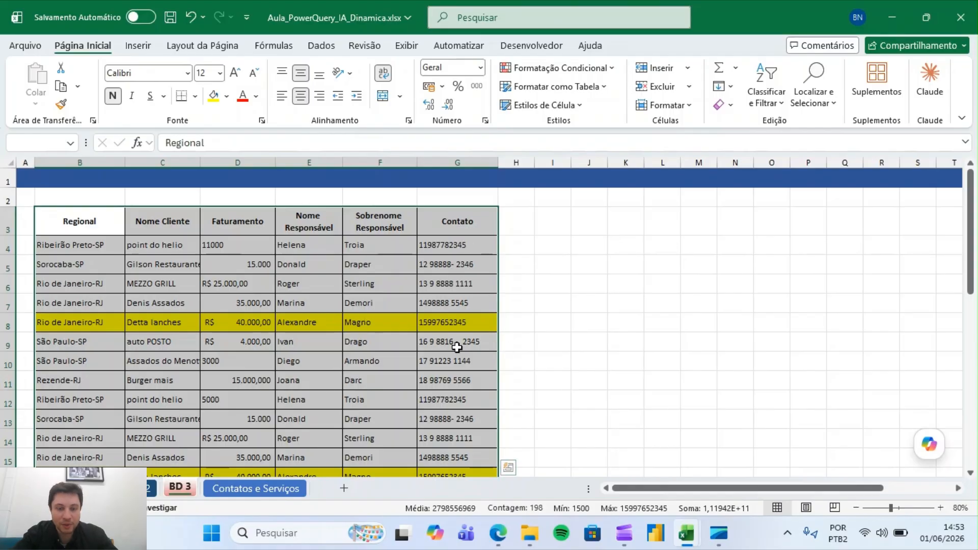
{"action": "left_click", "coordinate": [929, 444]}
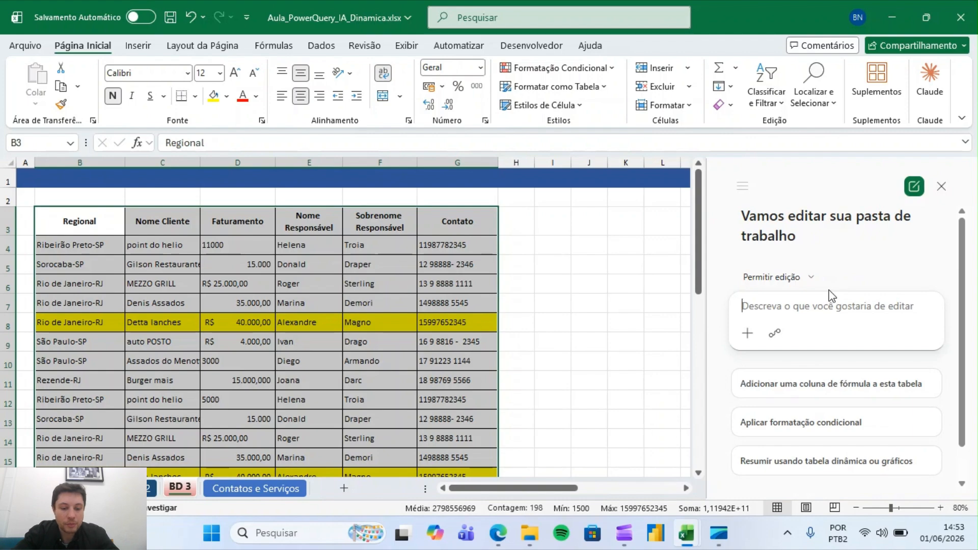
Ask Copilot to improve the selected table's look and add formula columns with the separated state and each state's region
{"action": "type", "text": "Melhorar o"}
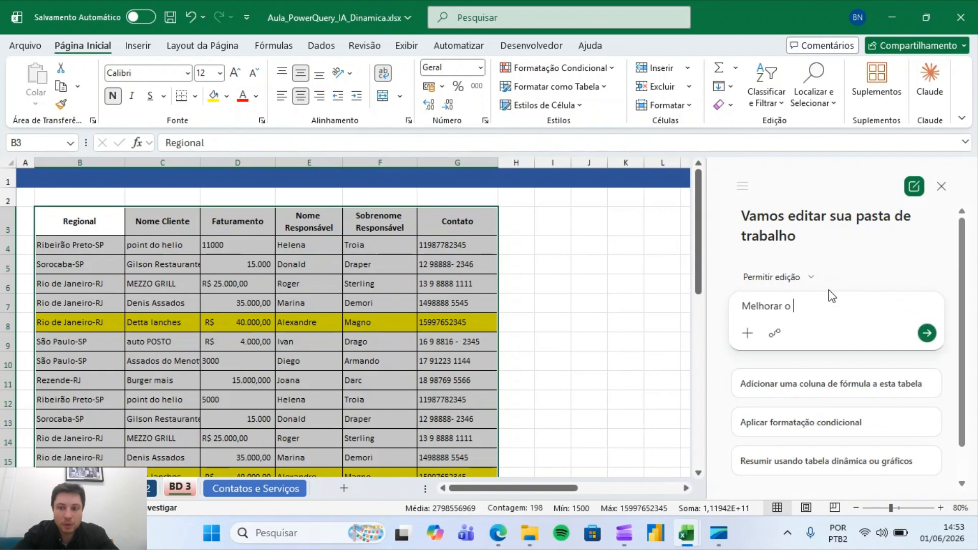
{"action": "type", "text": " visual d"}
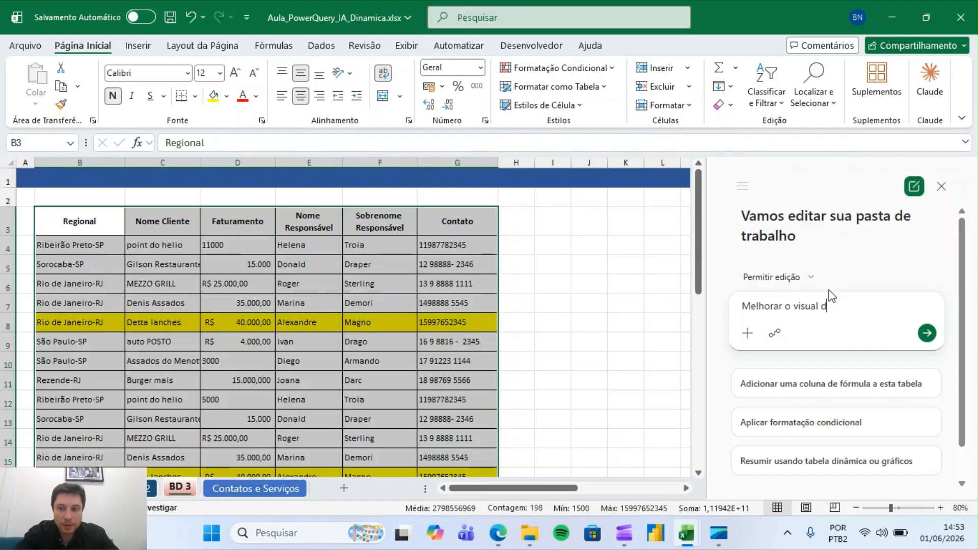
{"action": "type", "text": "a tabela selecionado."}
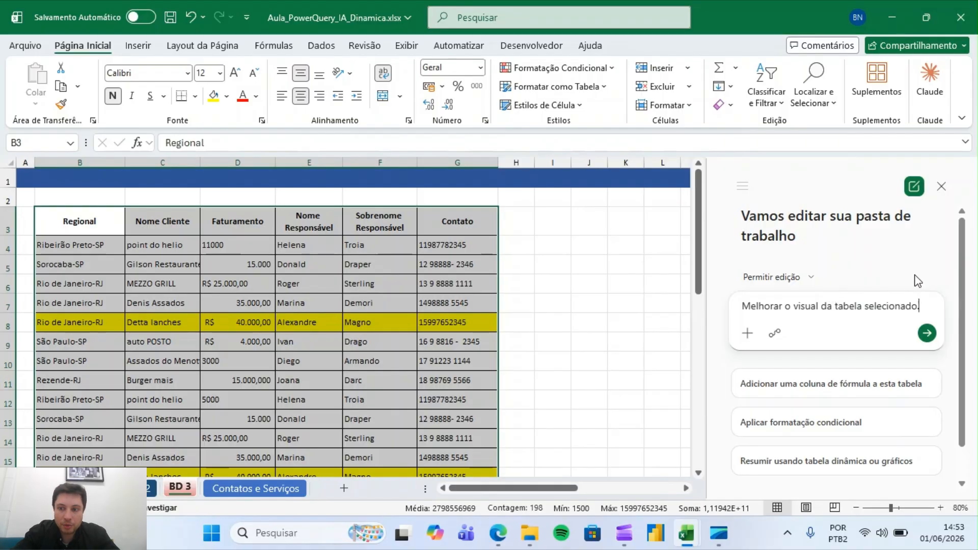
{"action": "key", "text": "BackSpace"}
{"action": "key", "text": "BackSpace"}
{"action": "type", "text": "a"}
{"action": "type", "text": ". Com "}
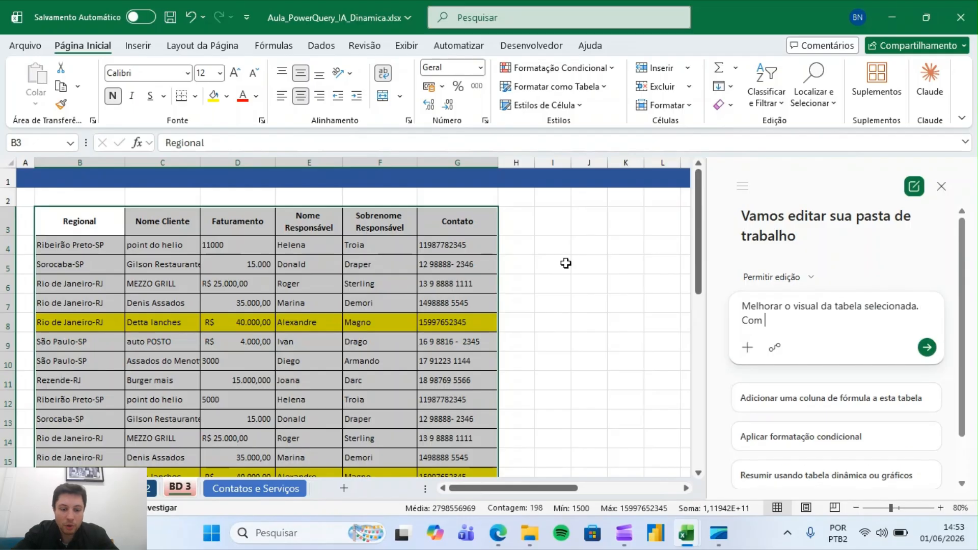
{"action": "type", "text": "fórm"}
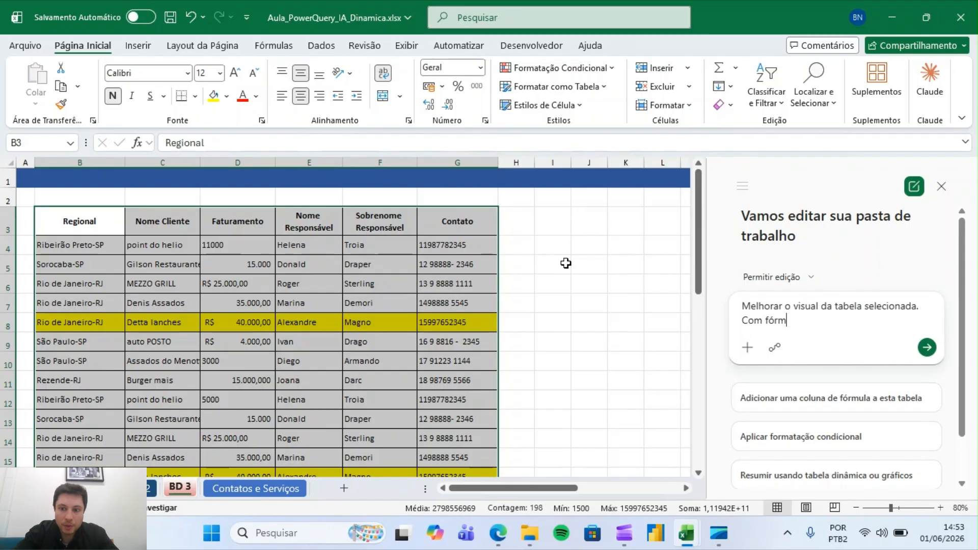
{"action": "type", "text": "ulas, crie uma nova col"}
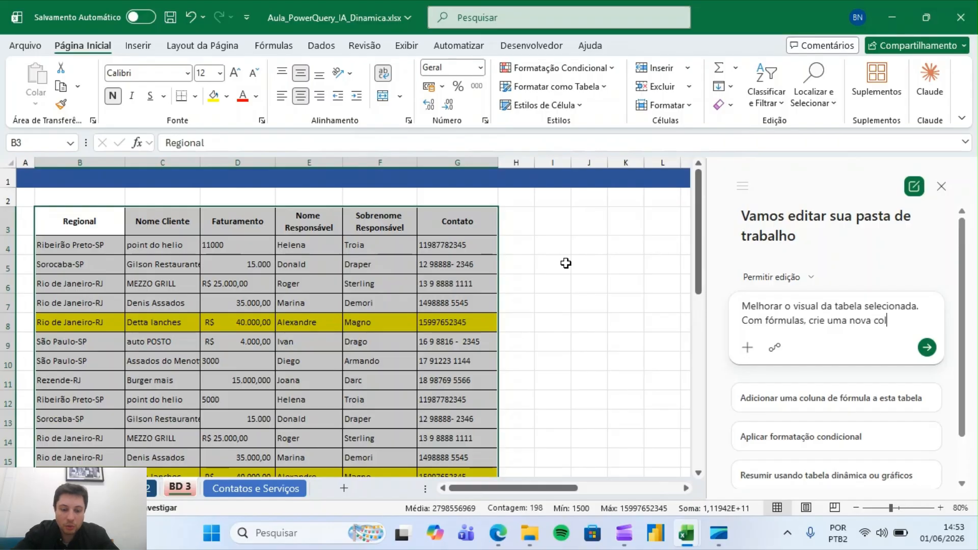
{"action": "type", "text": "una nessa tabela"}
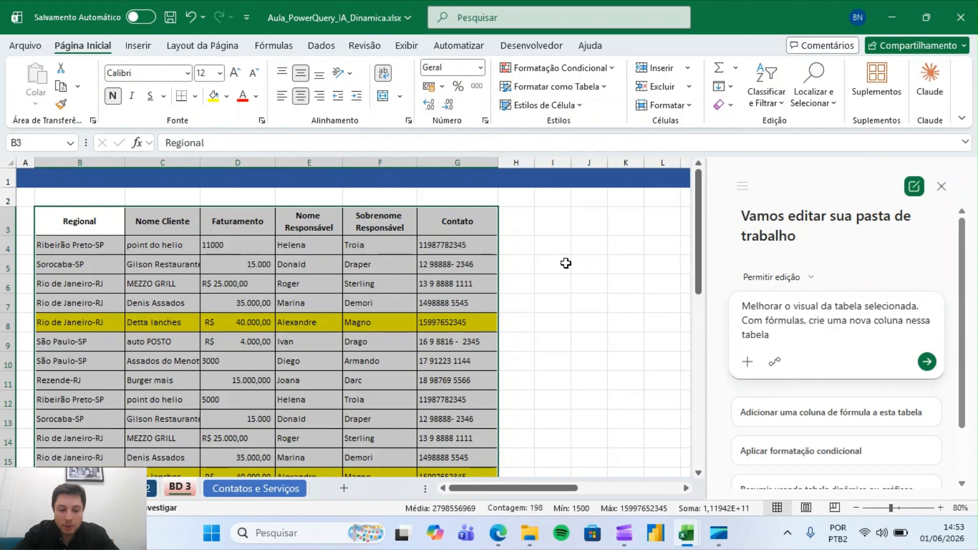
{"action": "type", "text": " com a informaç"}
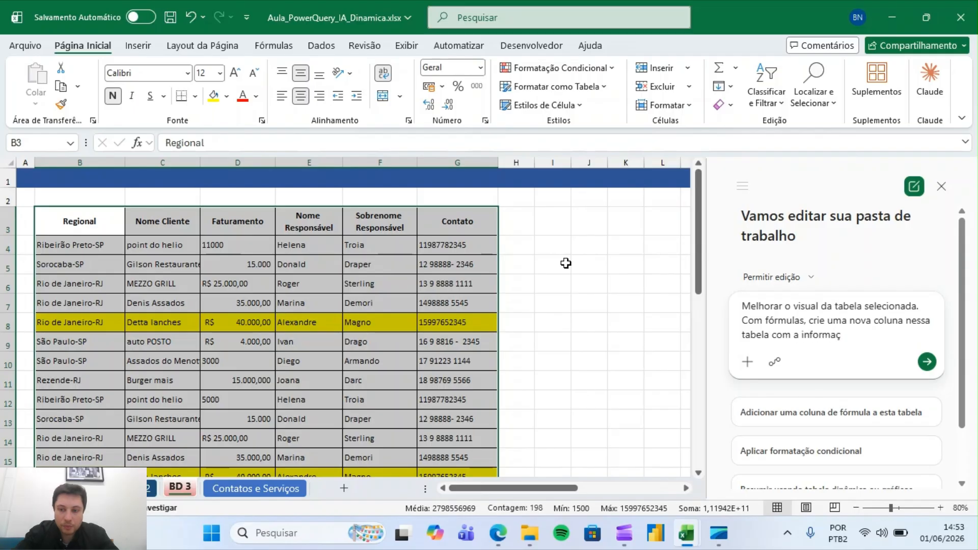
{"action": "type", "text": "ão do "}
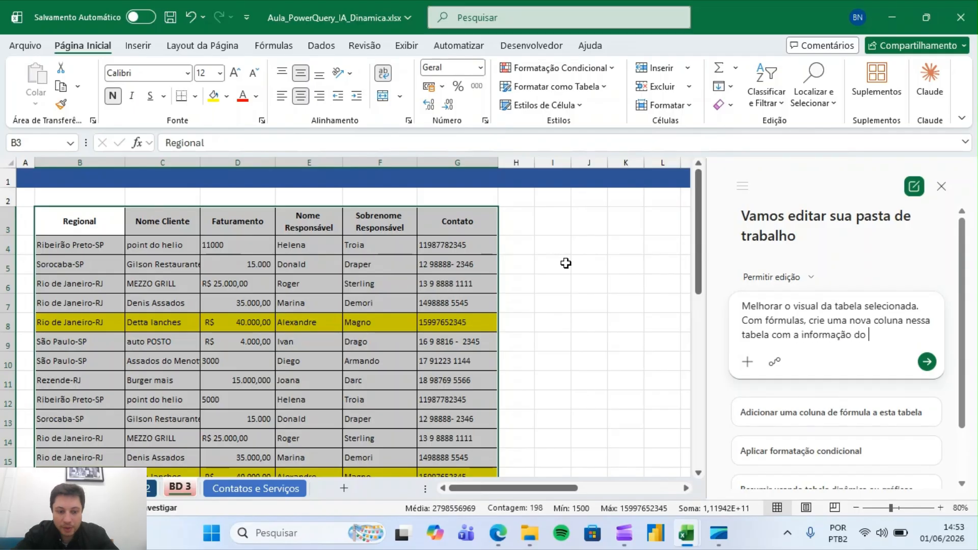
{"action": "type", "text": "estado separad"}
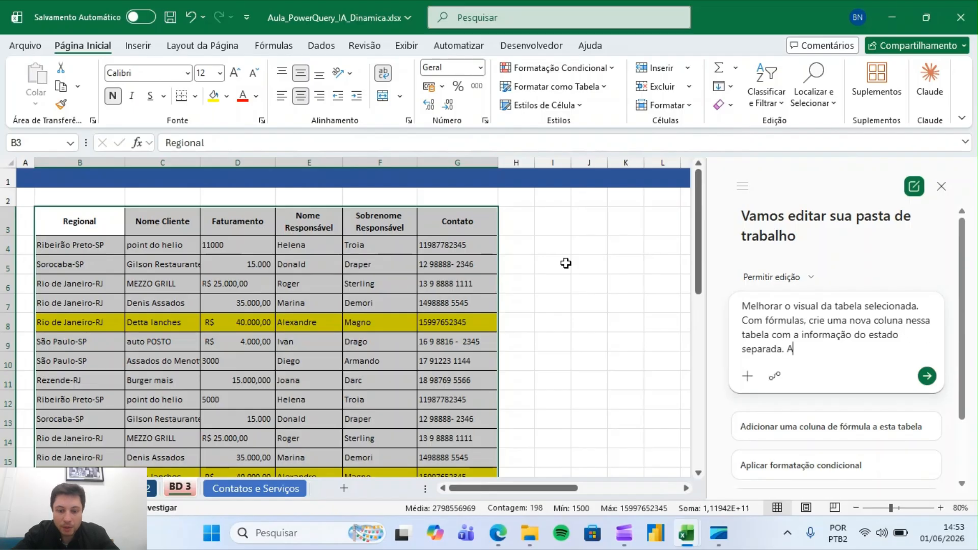
{"action": "type", "text": "a. Além disso, também quero"}
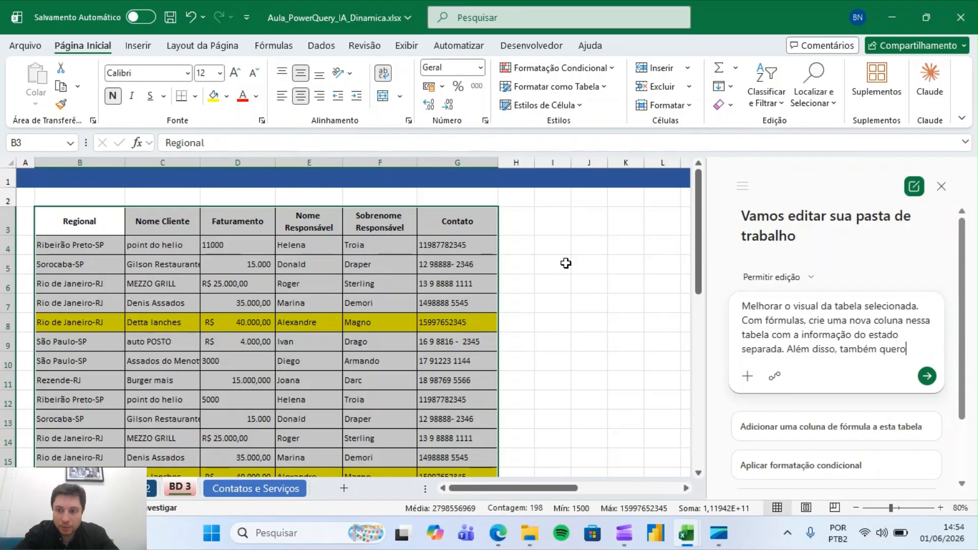
{"action": "type", "text": " uma nova c"}
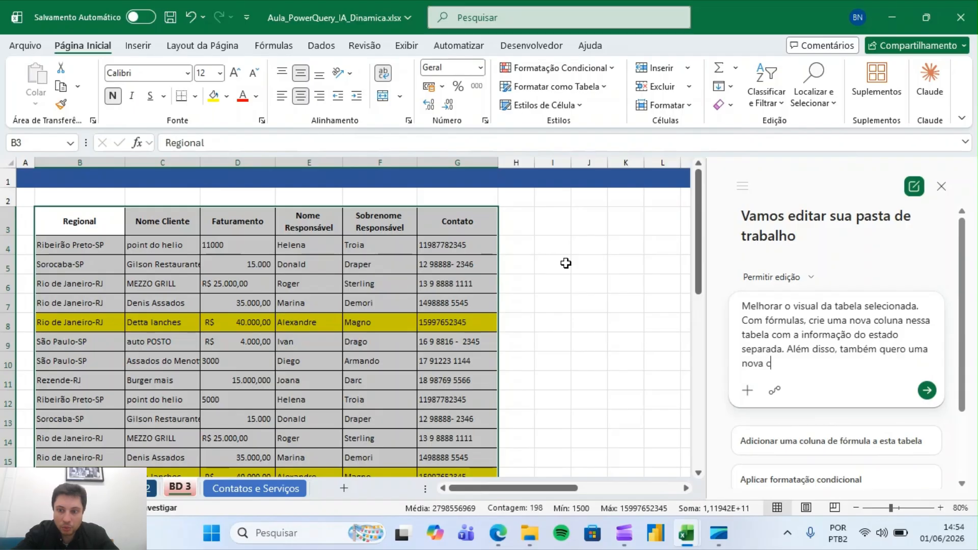
{"action": "type", "text": "oluna apenas "}
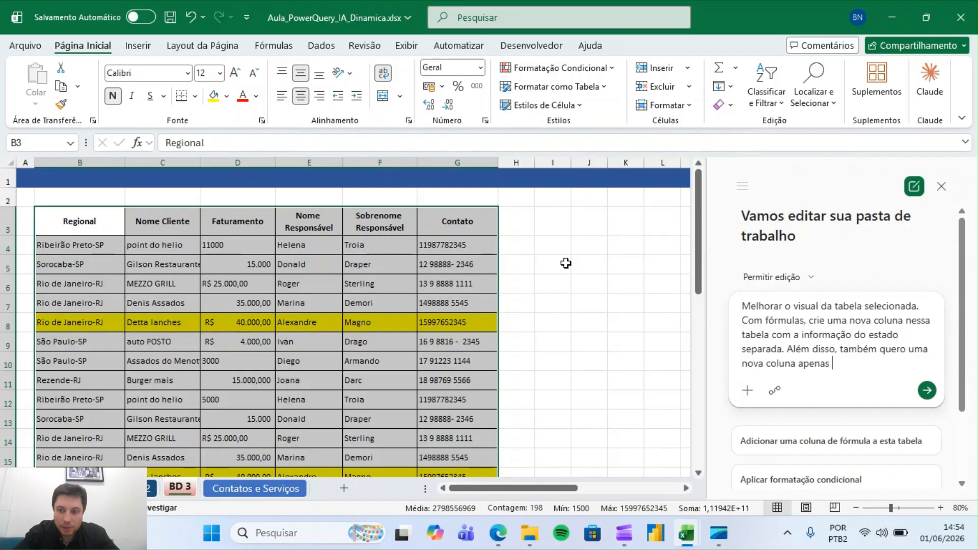
{"action": "type", "text": "com a regiã"}
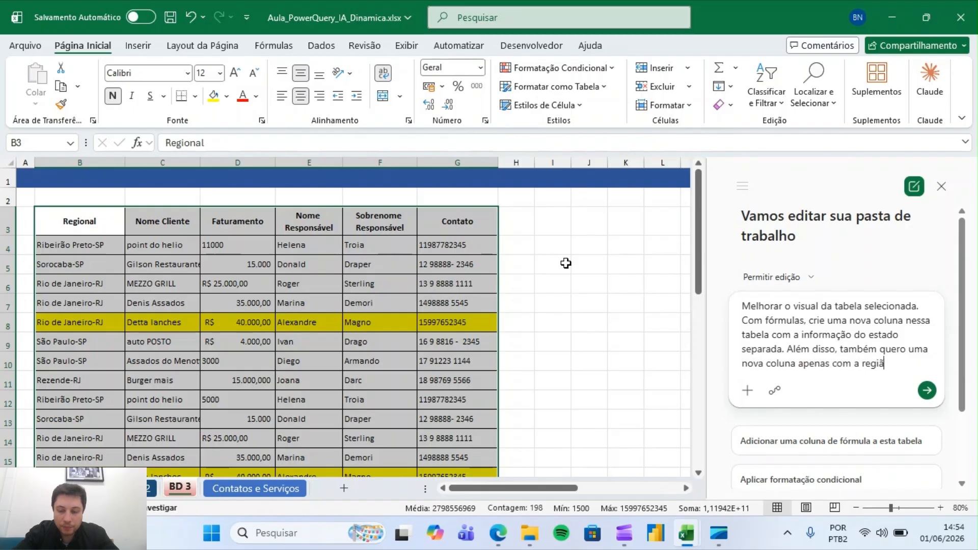
{"action": "type", "text": "o a que se re"}
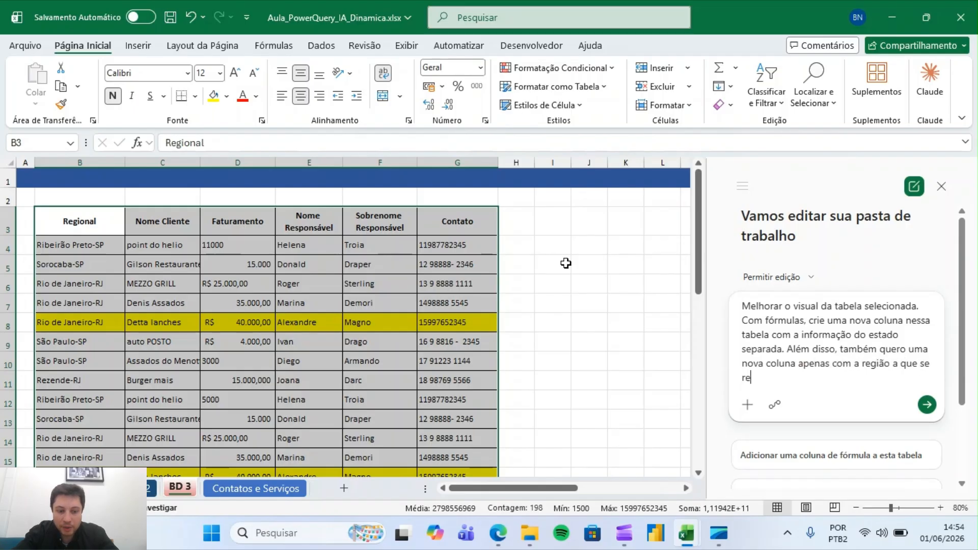
{"action": "type", "text": "fere ca"}
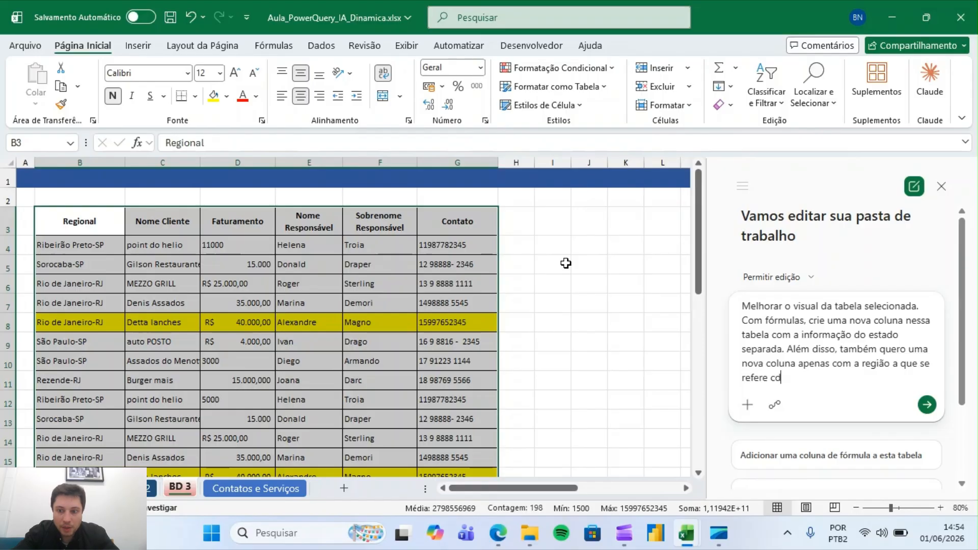
{"action": "type", "text": "da"}
{"action": "key", "text": "BackSpace"}
{"action": "key", "text": "BackSpace"}
{"action": "type", "text": "ada um "}
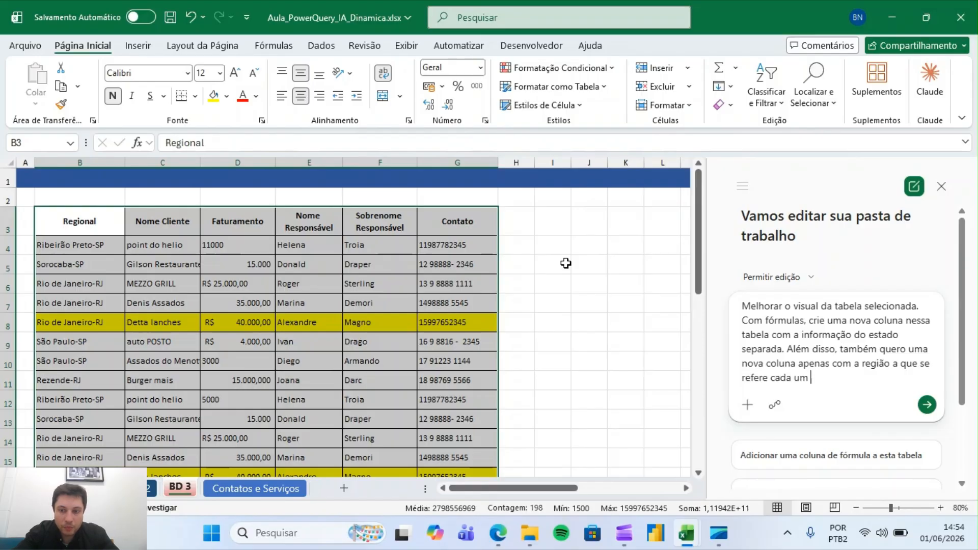
{"action": "type", "text": "dos estados."}
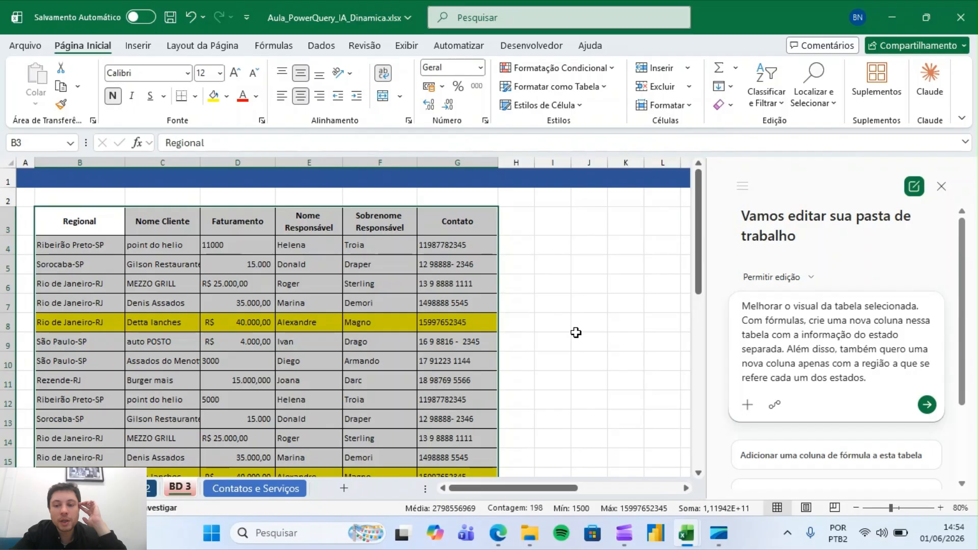
{"action": "left_click", "coordinate": [928, 405]}
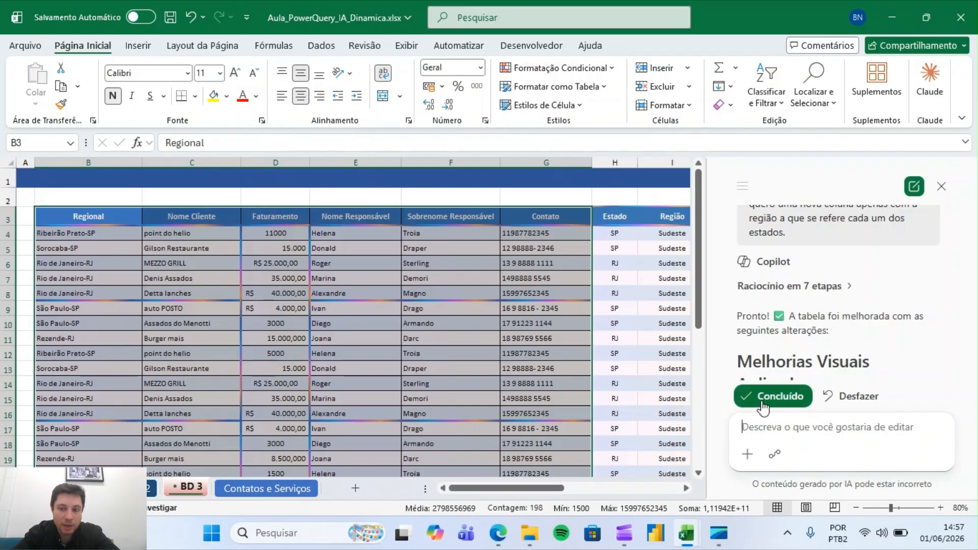
Accept Copilot's table changes and inspect the formulas it generated in the Estado and Região columns
{"action": "left_click", "coordinate": [764, 402]}
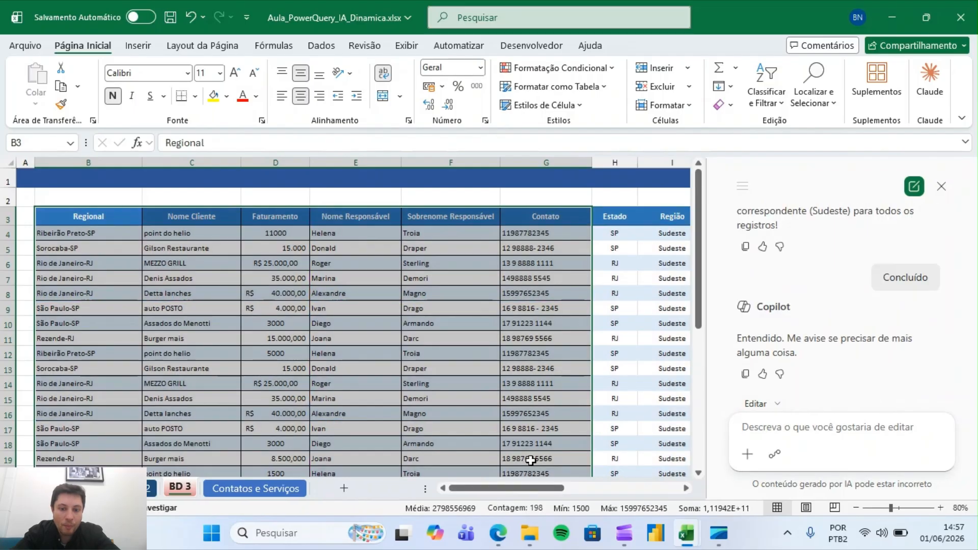
{"action": "left_click_drag", "start_coordinate": [511, 491], "coordinate": [550, 491]}
{"action": "left_click", "coordinate": [426, 235]}
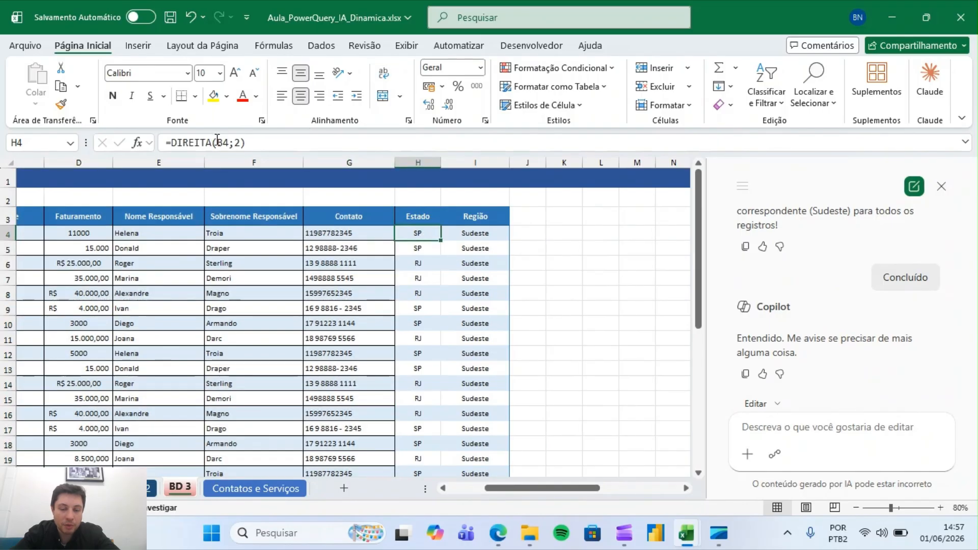
{"action": "left_click", "coordinate": [482, 234]}
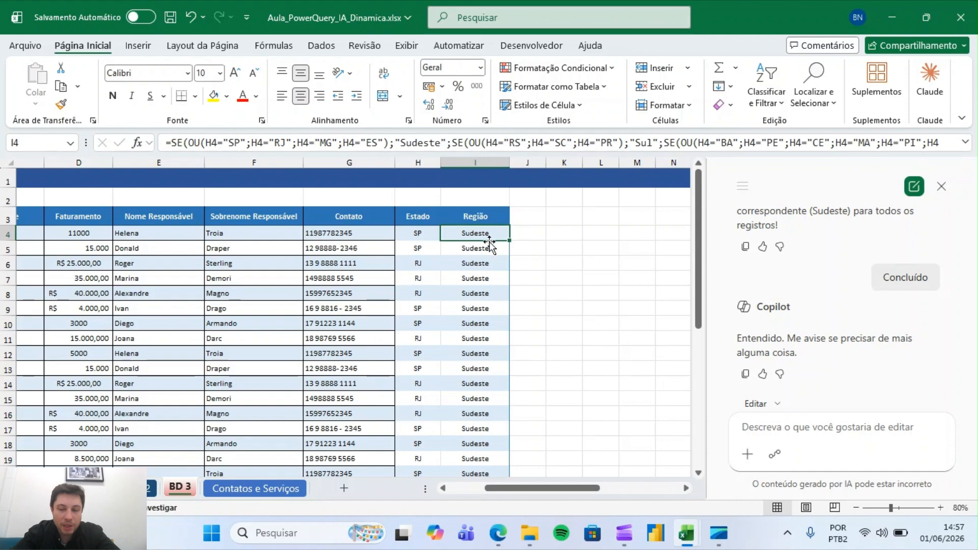
{"action": "left_click", "coordinate": [966, 147]}
{"action": "left_click", "coordinate": [966, 147]}
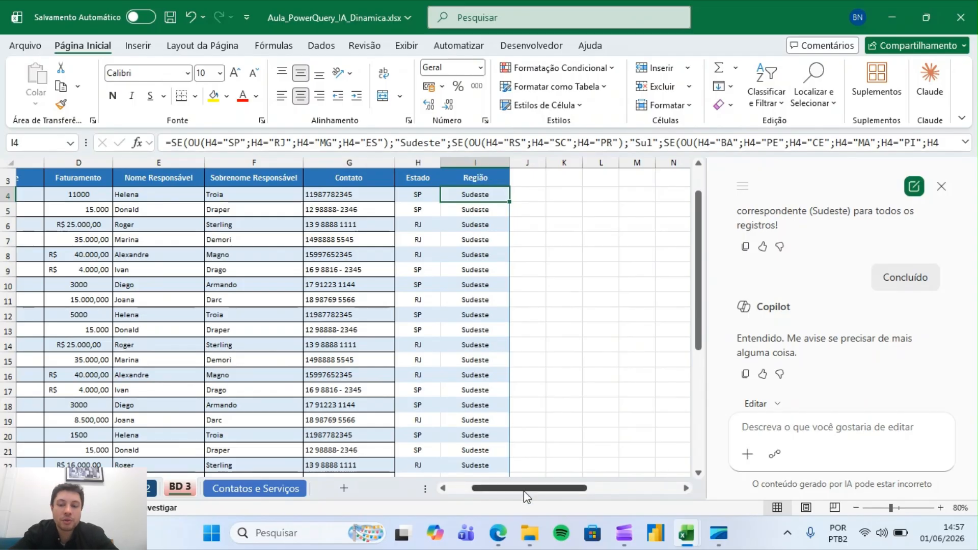
Change the first client's Regional entry to Salvador-BA
{"action": "left_click_drag", "start_coordinate": [524, 491], "coordinate": [499, 491]}
{"action": "left_click", "coordinate": [80, 195]}
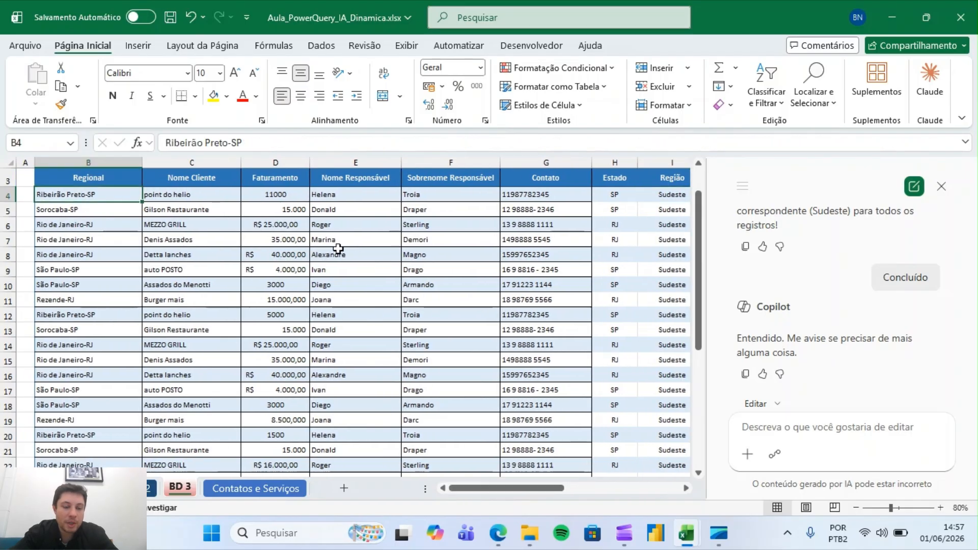
{"action": "type", "text": "S"}
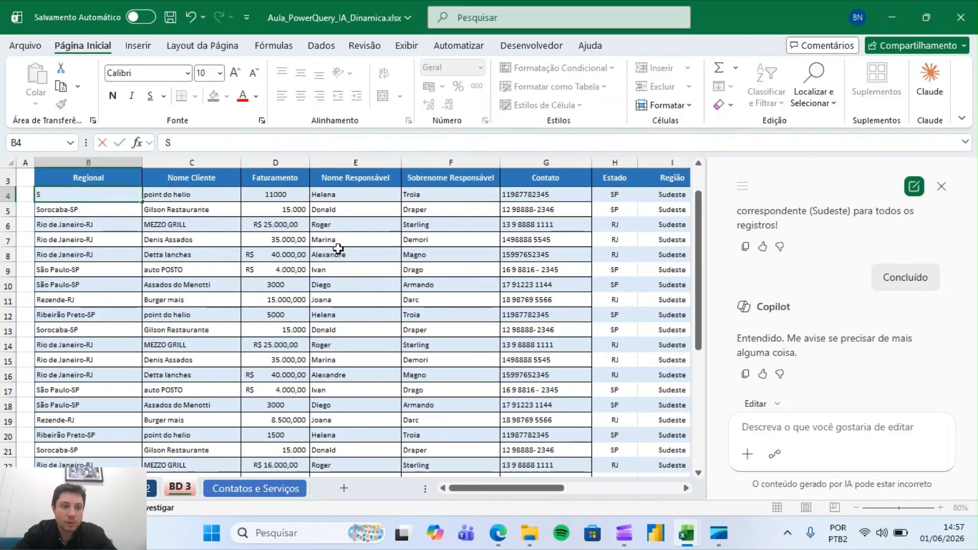
{"action": "type", "text": "alvad"}
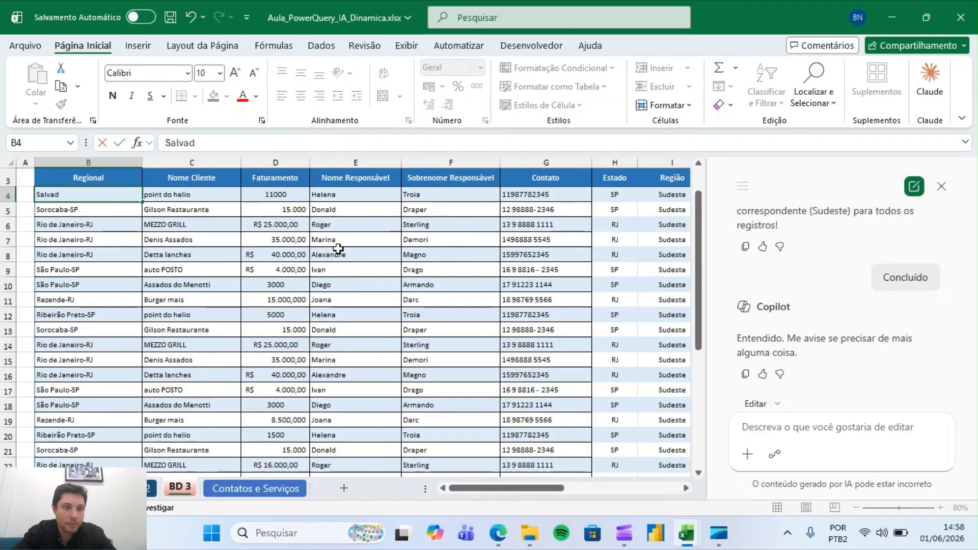
{"action": "type", "text": "or-BA"}
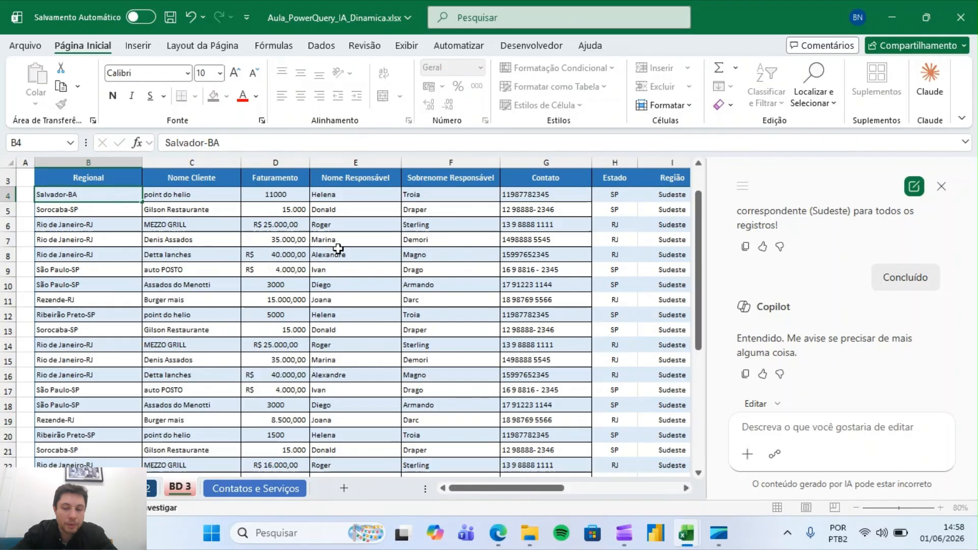
{"action": "key", "text": "Return"}
Change the second client's Regional entry to Salvador-BA as well
{"action": "left_click", "coordinate": [621, 193]}
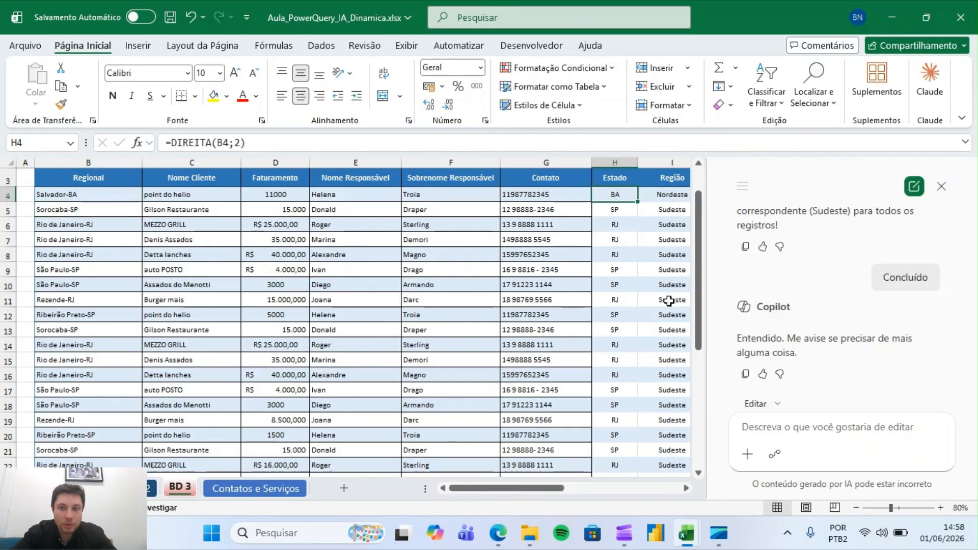
{"action": "key", "text": "Right"}
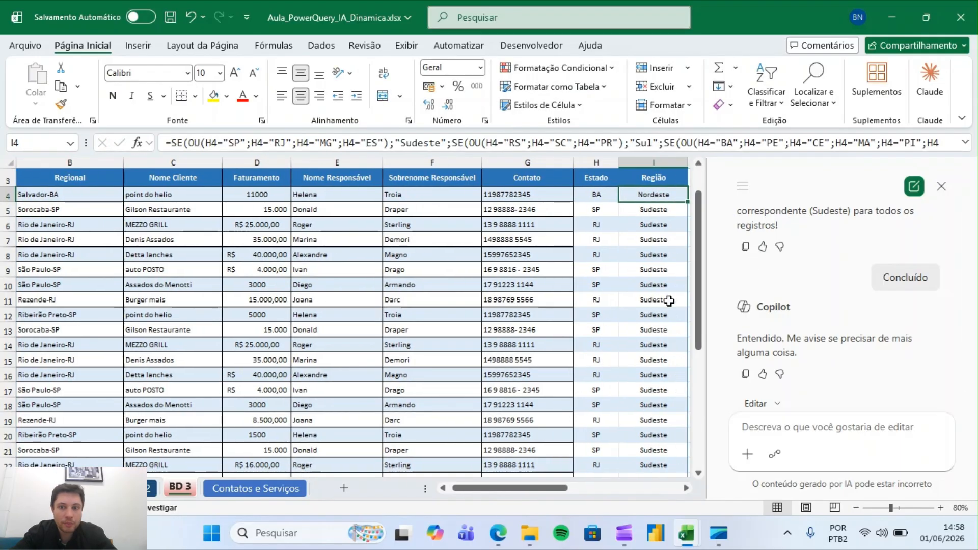
{"action": "key", "text": "Left"}
{"action": "key", "text": "Left"}
{"action": "key", "text": "Left"}
{"action": "key", "text": "Left"}
{"action": "key", "text": "Left"}
{"action": "key", "text": "Left"}
{"action": "key", "text": "Left"}
{"action": "key", "text": "Left"}
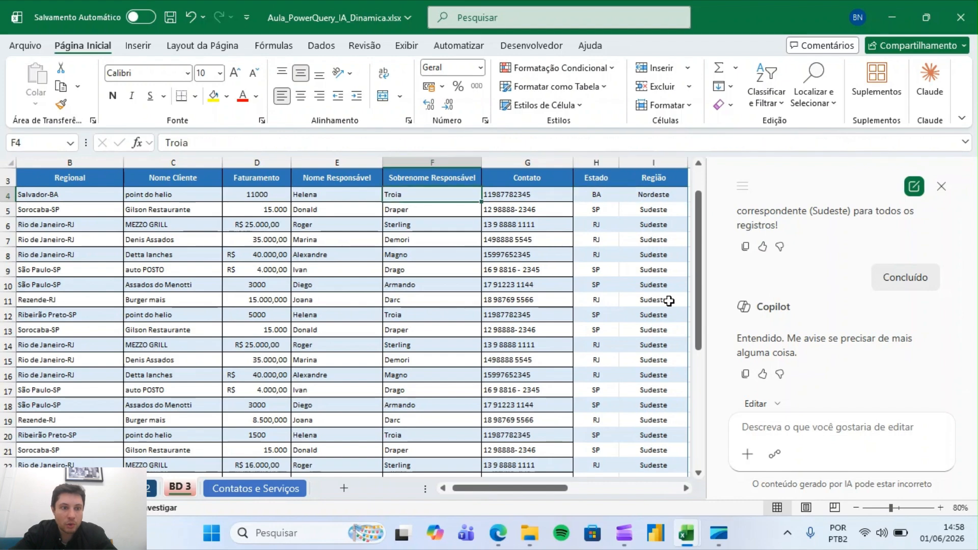
{"action": "key", "text": "Right"}
{"action": "key", "text": "Down"}
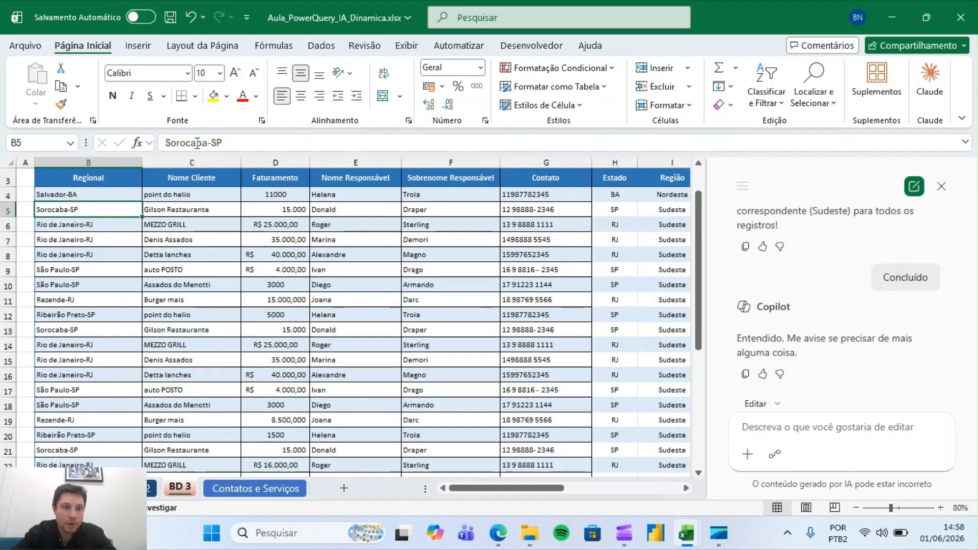
{"action": "left_click_drag", "start_coordinate": [234, 146], "coordinate": [142, 148]}
{"action": "type", "text": "Salvador-BA"}
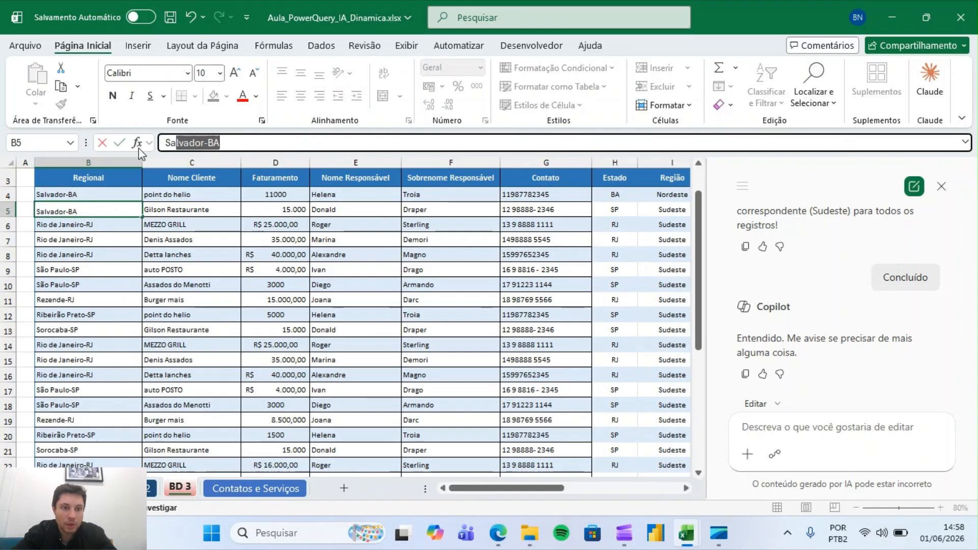
{"action": "key", "text": "Return"}
Change the third client's Regional entry to Florianópolis-SC
{"action": "left_click_drag", "start_coordinate": [252, 143], "coordinate": [143, 146]}
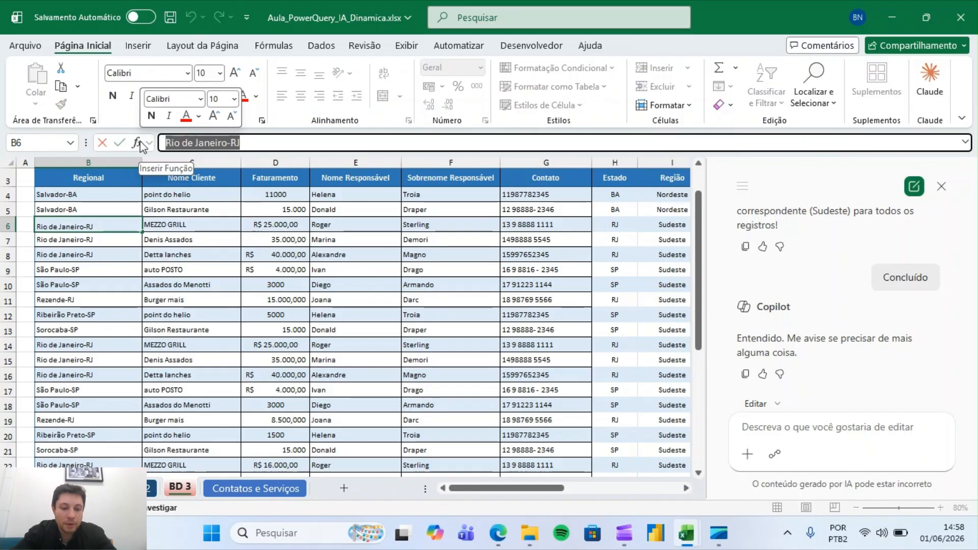
{"action": "type", "text": "Santa"}
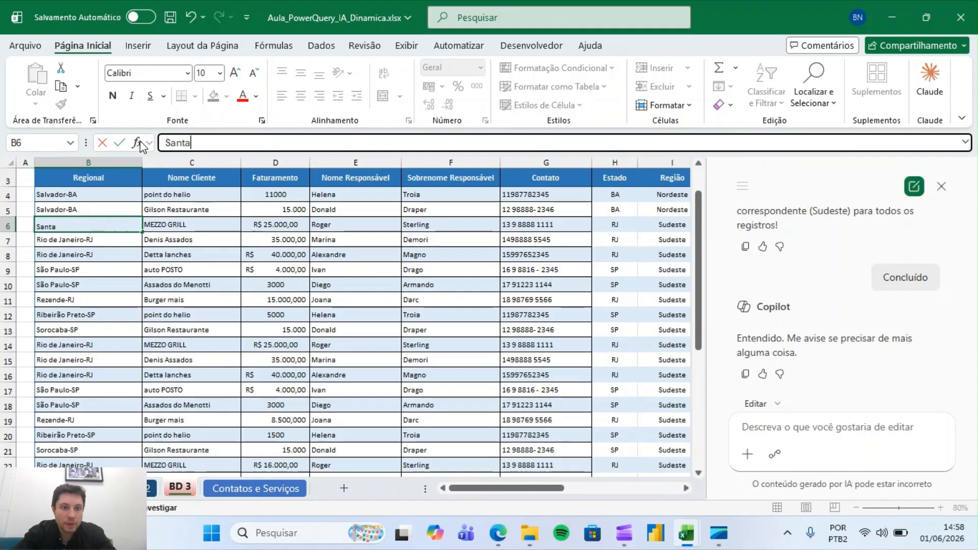
{"action": "key", "text": "BackSpace"}
{"action": "type", "text": "F"}
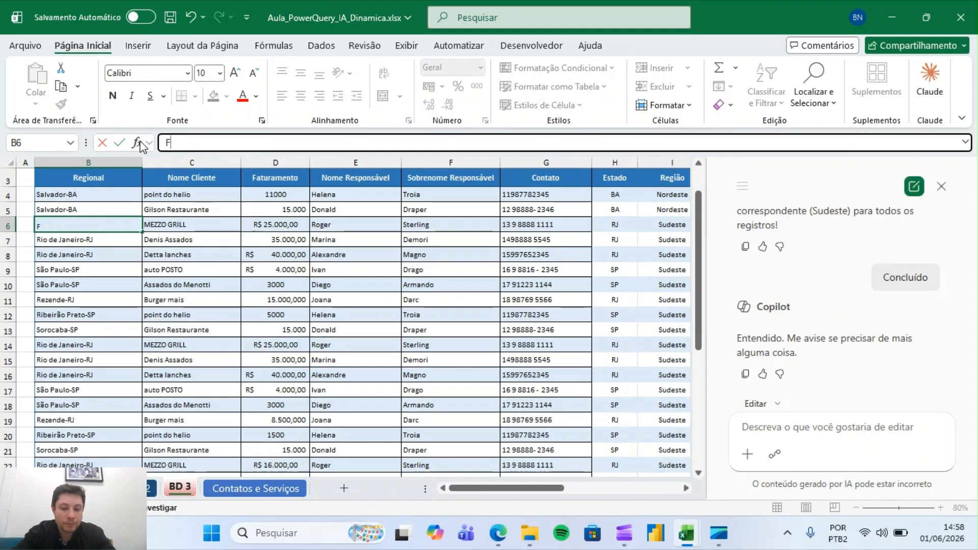
{"action": "type", "text": "lori"}
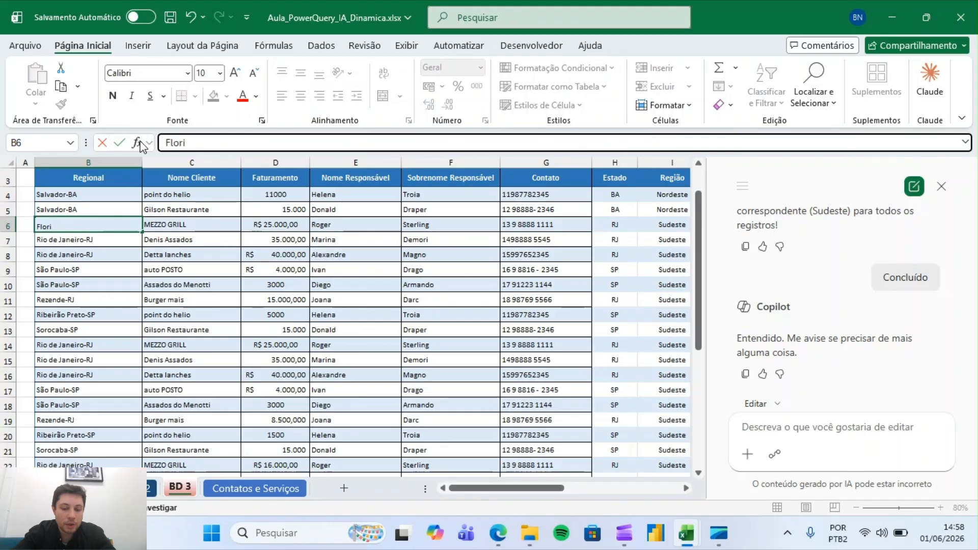
{"action": "type", "text": "anópol"}
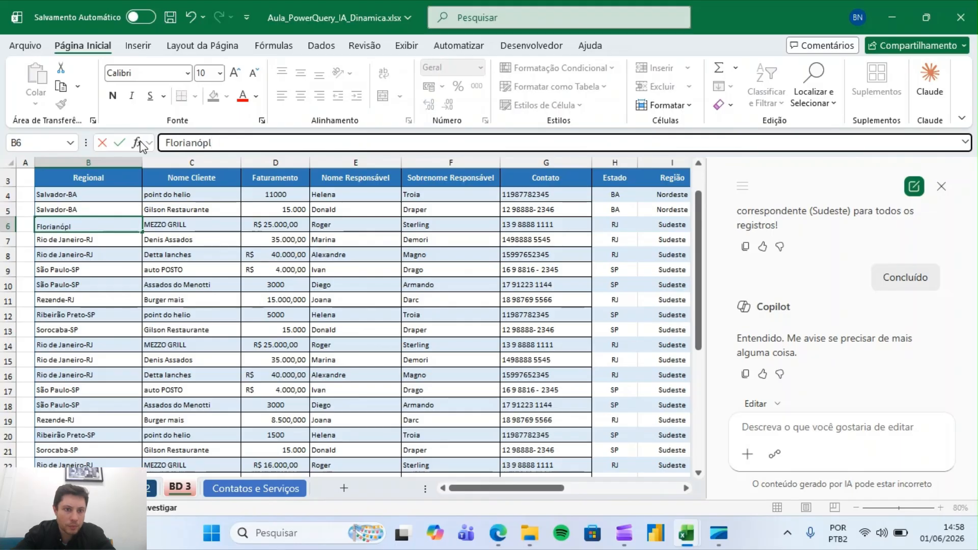
{"action": "type", "text": "is-SC"}
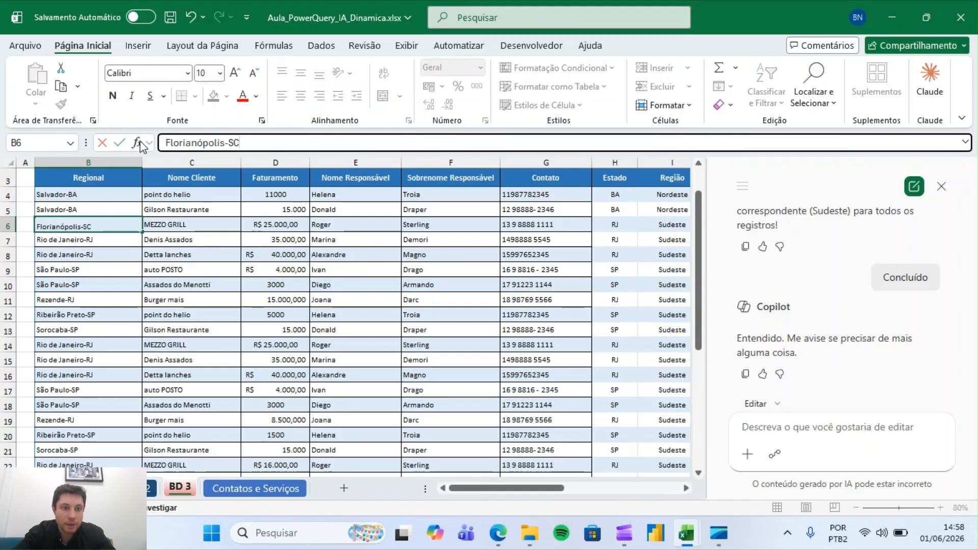
{"action": "key", "text": "ctrl+Return"}
{"action": "key", "text": "Down"}
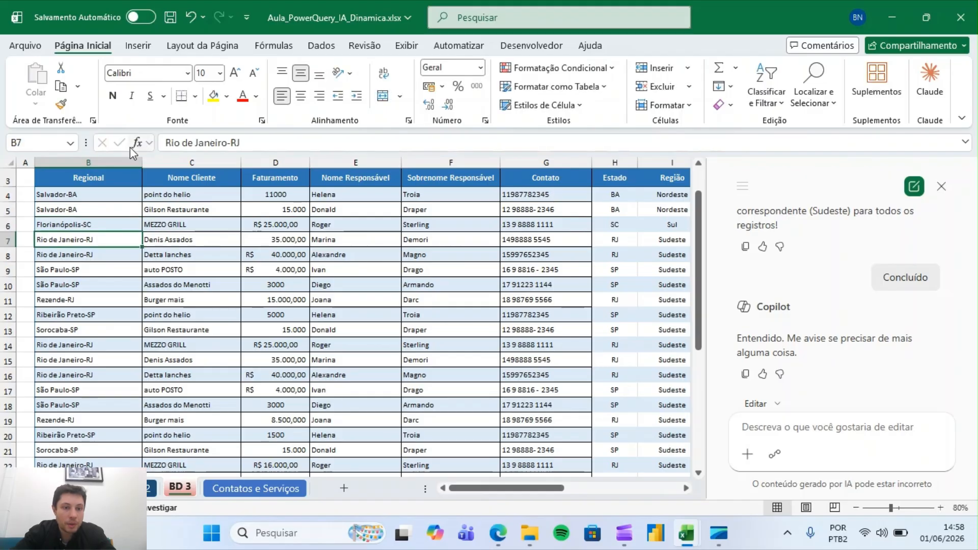
Change the fourth client's Regional entry to Curitiba-PR
{"action": "left_click", "coordinate": [224, 144]}
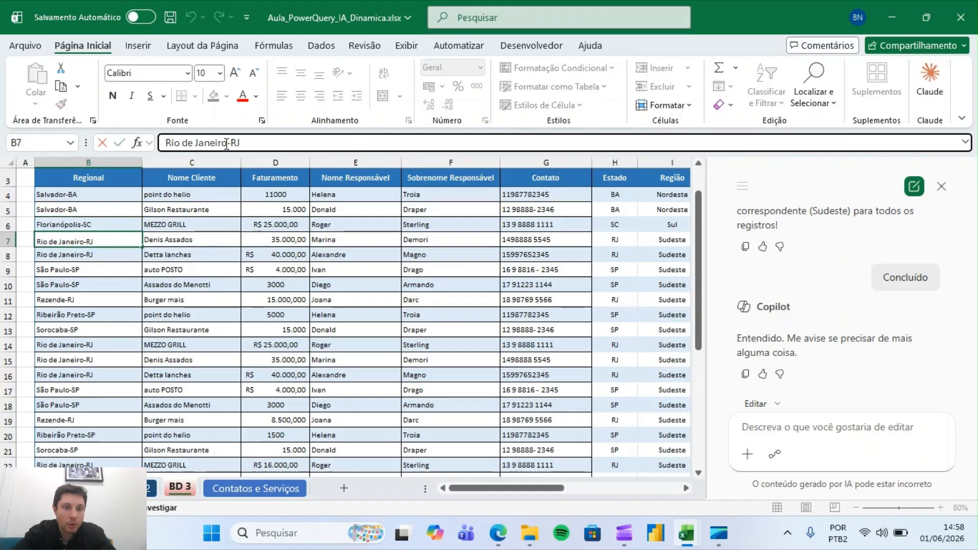
{"action": "left_click_drag", "start_coordinate": [227, 144], "coordinate": [121, 145]}
{"action": "type", "text": "Cur"}
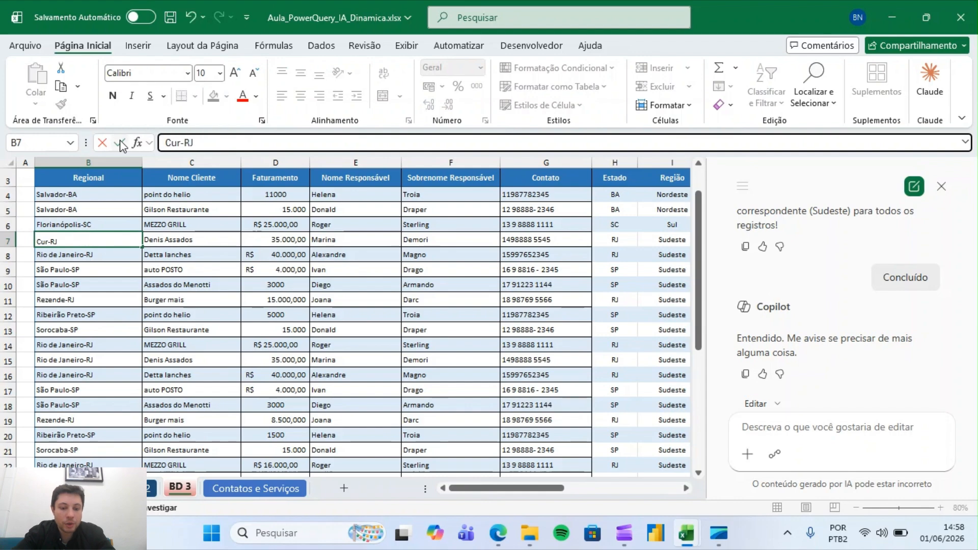
{"action": "type", "text": "itiba-"}
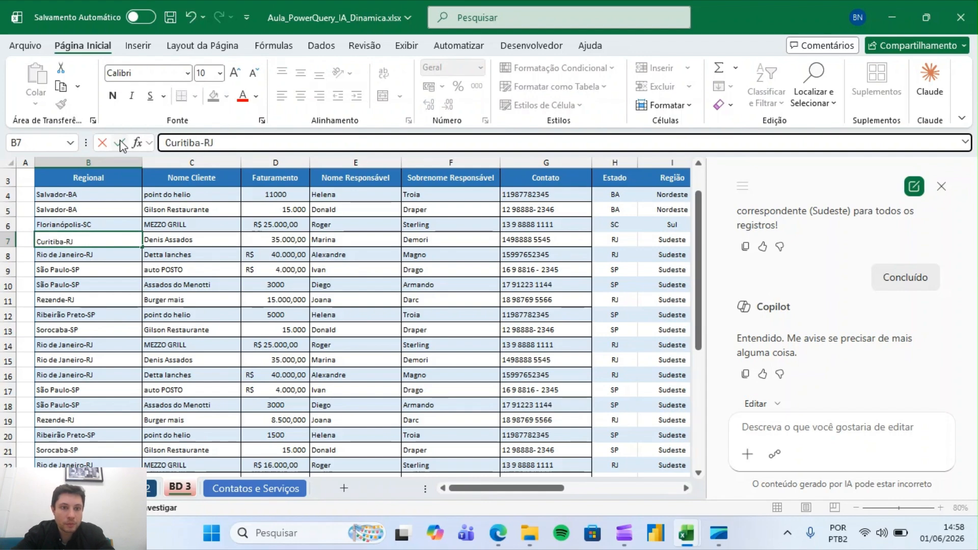
{"action": "type", "text": "PR"}
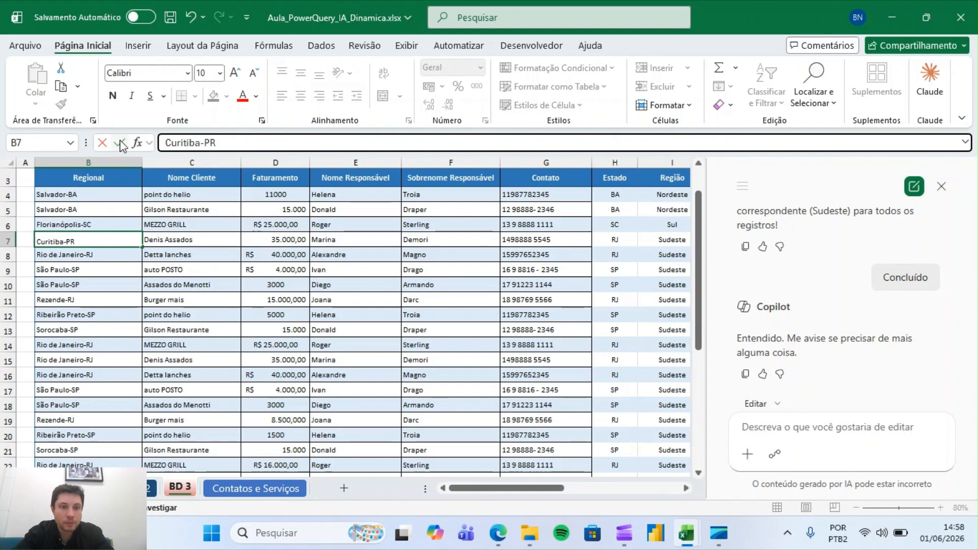
{"action": "key", "text": "Return"}
{"action": "key", "text": "Right"}
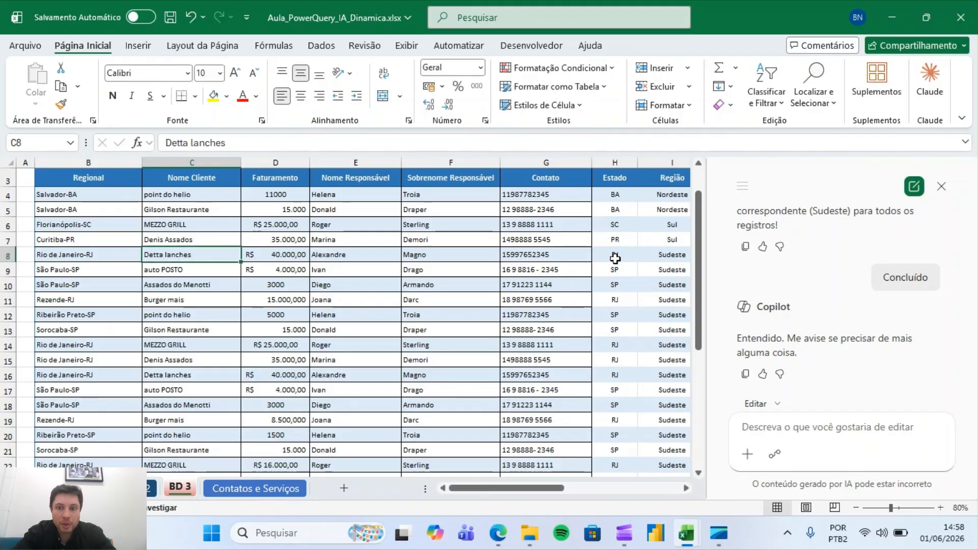
Review the recalculated Estado and Região values for the edited rows
{"action": "left_click", "coordinate": [633, 239]}
{"action": "key", "text": "Right"}
{"action": "key", "text": "Right"}
{"action": "key", "text": "Left"}
{"action": "key", "text": "Left"}
{"action": "key", "text": "Up"}
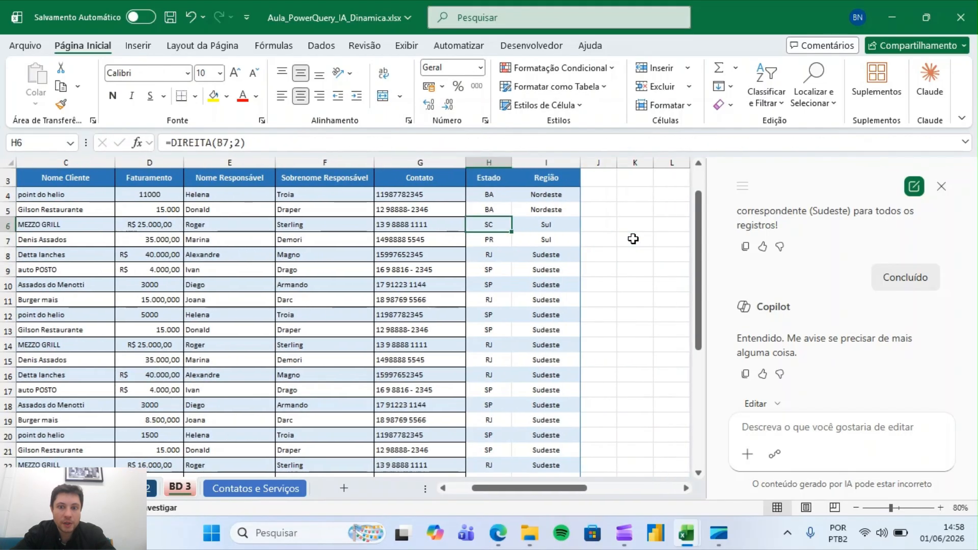
{"action": "key", "text": "Down"}
{"action": "key", "text": "Right"}
{"action": "key", "text": "Up"}
{"action": "key", "text": "Up"}
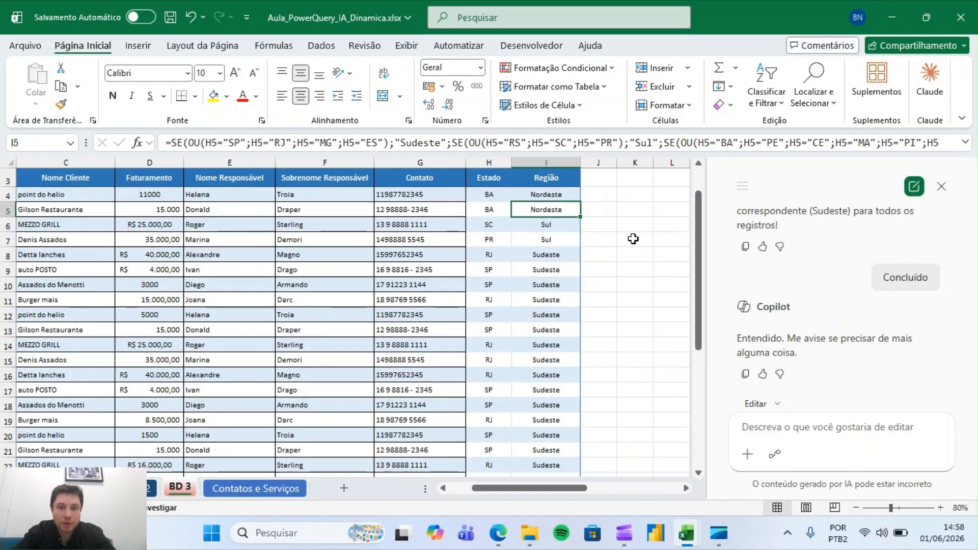
{"action": "key", "text": "Down"}
{"action": "key", "text": "Down"}
{"action": "key", "text": "Right"}
{"action": "key", "text": "Right"}
{"action": "key", "text": "Right"}
{"action": "key", "text": "Right"}
{"action": "key", "text": "Right"}
{"action": "key", "text": "Left"}
{"action": "key", "text": "Left"}
{"action": "key", "text": "Left"}
{"action": "key", "text": "Left"}
{"action": "key", "text": "Left"}
{"action": "key", "text": "Left"}
{"action": "key", "text": "Left"}
{"action": "key", "text": "Left"}
{"action": "key", "text": "Left"}
{"action": "key", "text": "Left"}
{"action": "key", "text": "Left"}
{"action": "key", "text": "Left"}
{"action": "key", "text": "Left"}
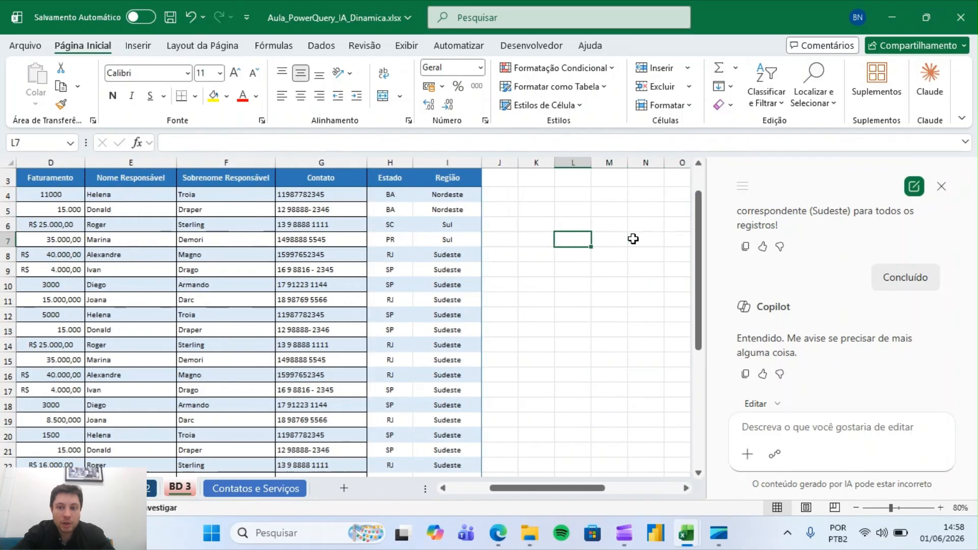
{"action": "key", "text": "Right"}
{"action": "key", "text": "Up"}
{"action": "key", "text": "ctrl+Up"}
{"action": "key", "text": "ctrl+Up"}
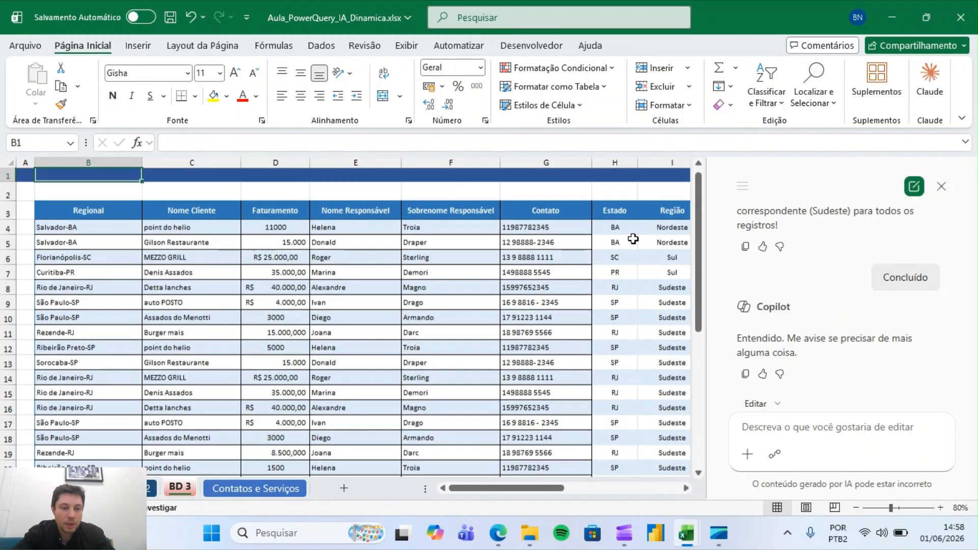
Select the whole client table and ask Copilot "me sugira alguns indicadores principais para analisar essa tabela conforme o faturamento"
{"action": "key", "text": "Down"}
{"action": "key", "text": "Down"}
{"action": "key", "text": "ctrl+shift+Right"}
{"action": "key", "text": "ctrl+shift+Down"}
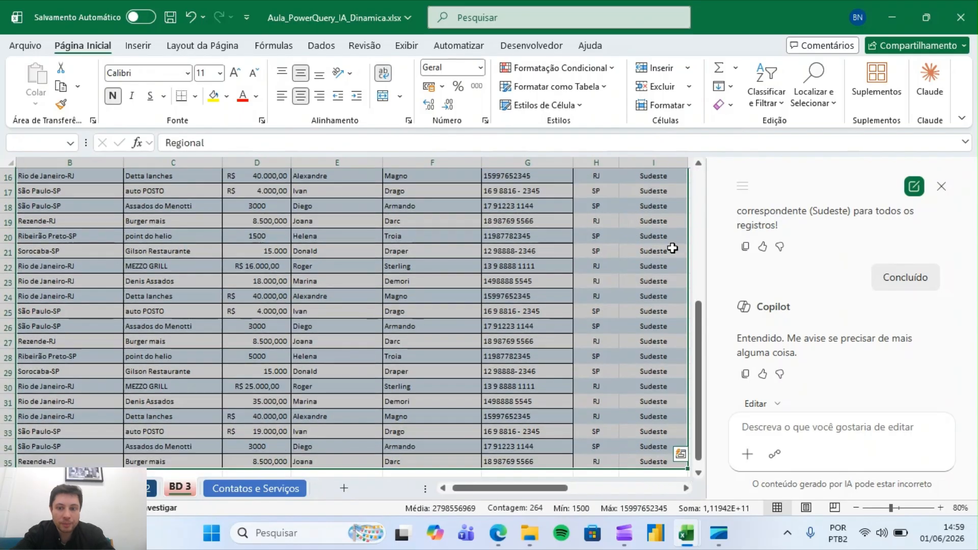
{"action": "left_click_drag", "start_coordinate": [699, 382], "coordinate": [717, 171]}
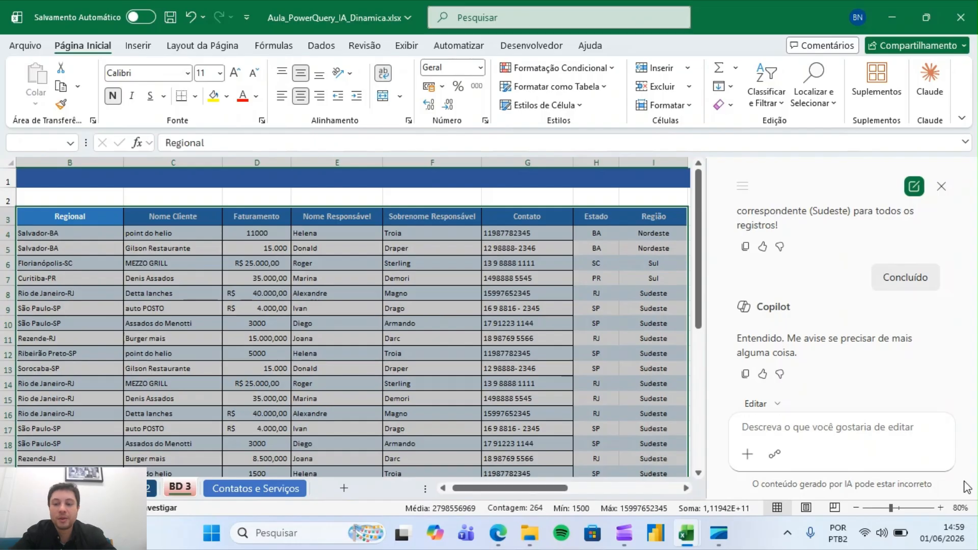
{"action": "left_click", "coordinate": [859, 433]}
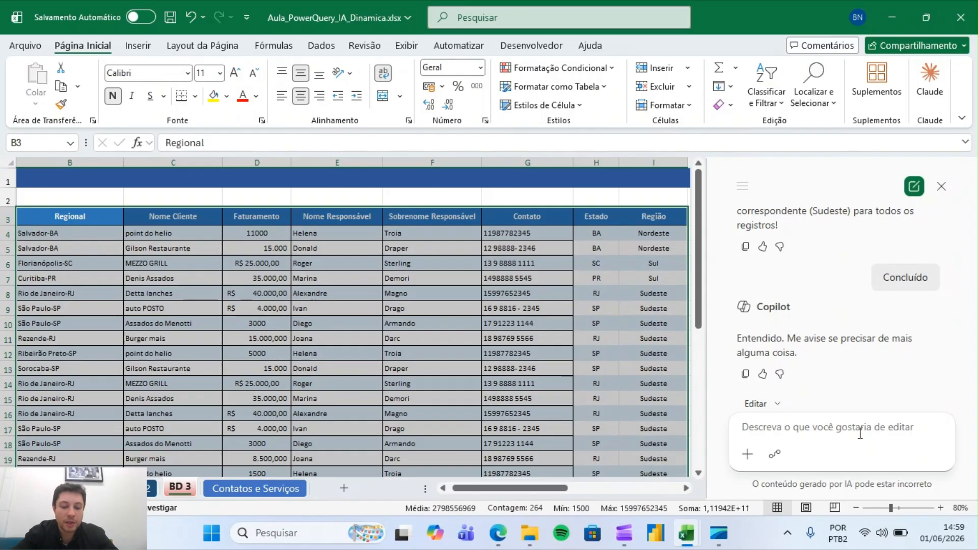
{"action": "type", "text": "me sugir"}
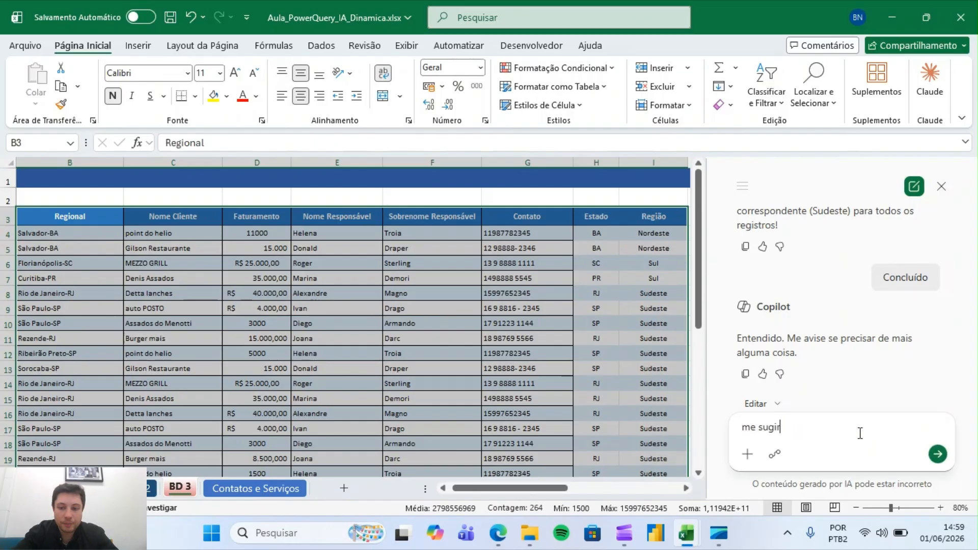
{"action": "type", "text": "a alguns i"}
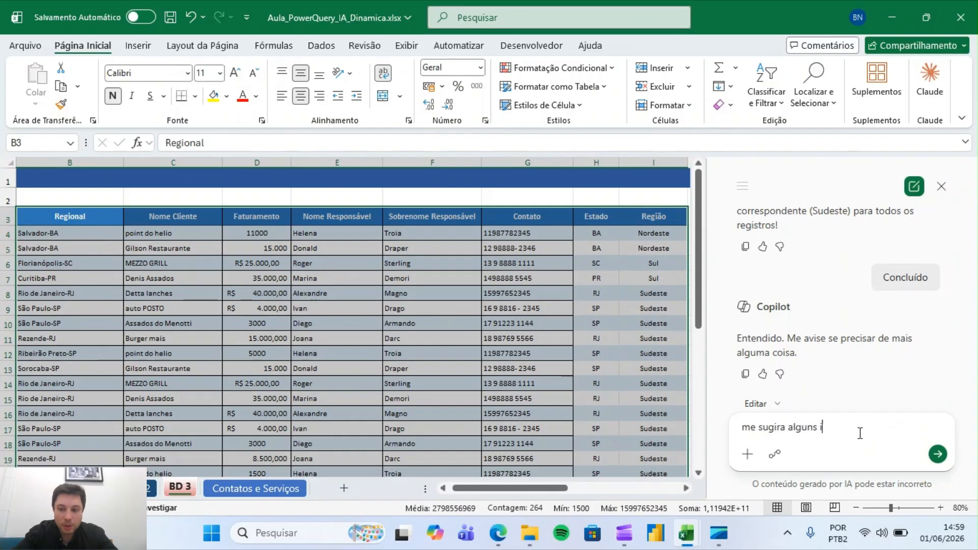
{"action": "type", "text": "ndicadores p"}
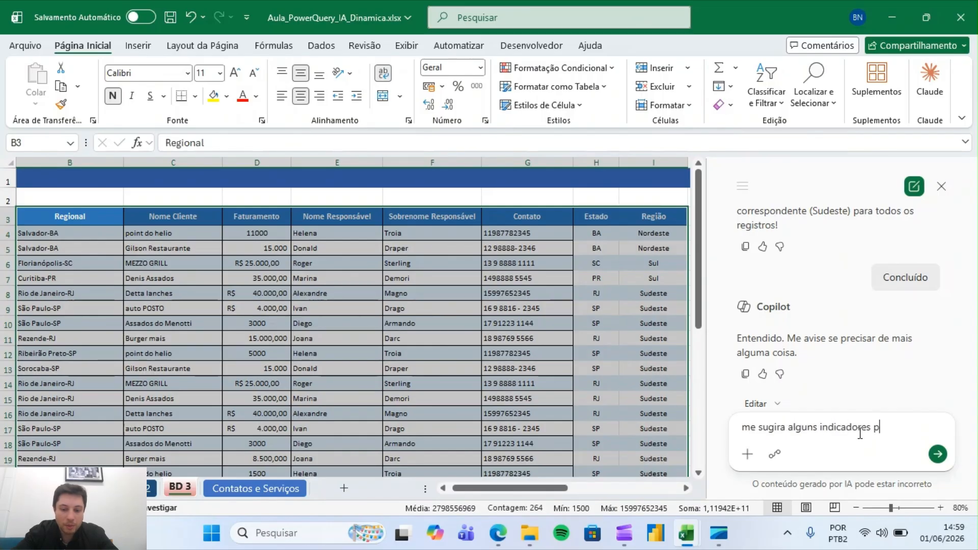
{"action": "type", "text": "rincipais para "}
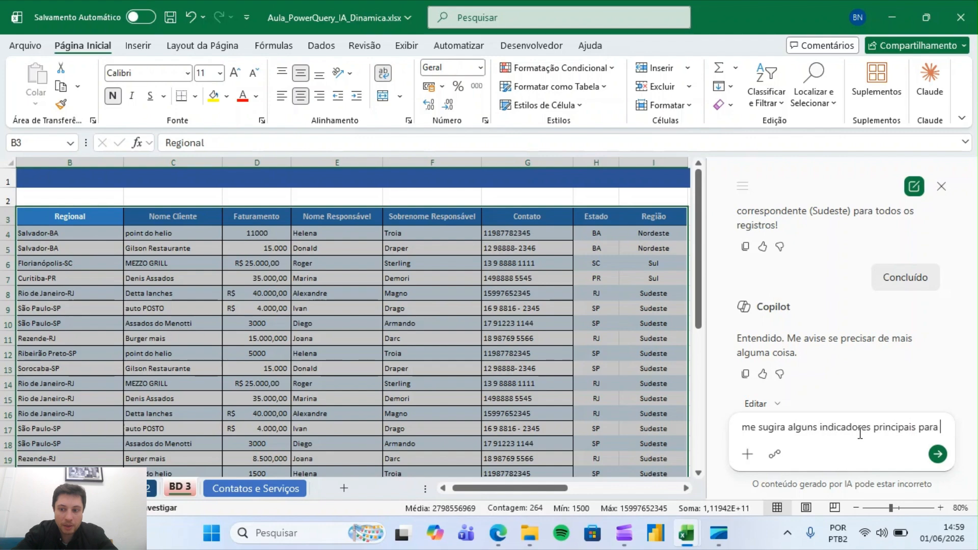
{"action": "type", "text": "analisar essa "}
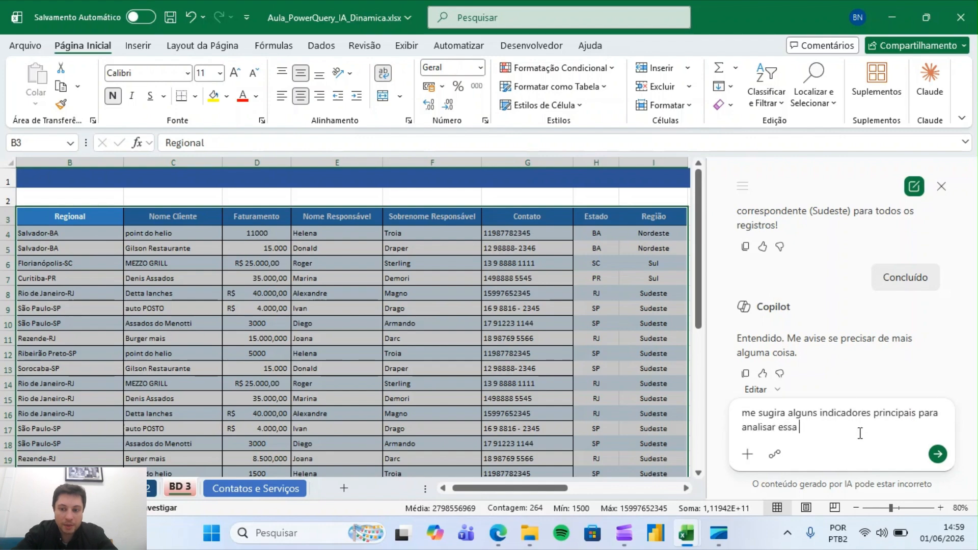
{"action": "type", "text": "tabela conforme "}
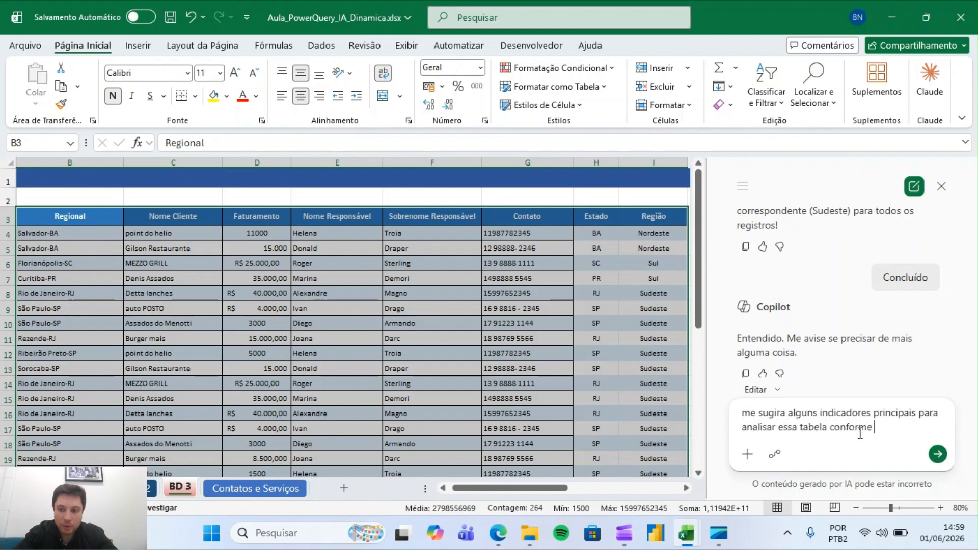
{"action": "type", "text": "o faturam"}
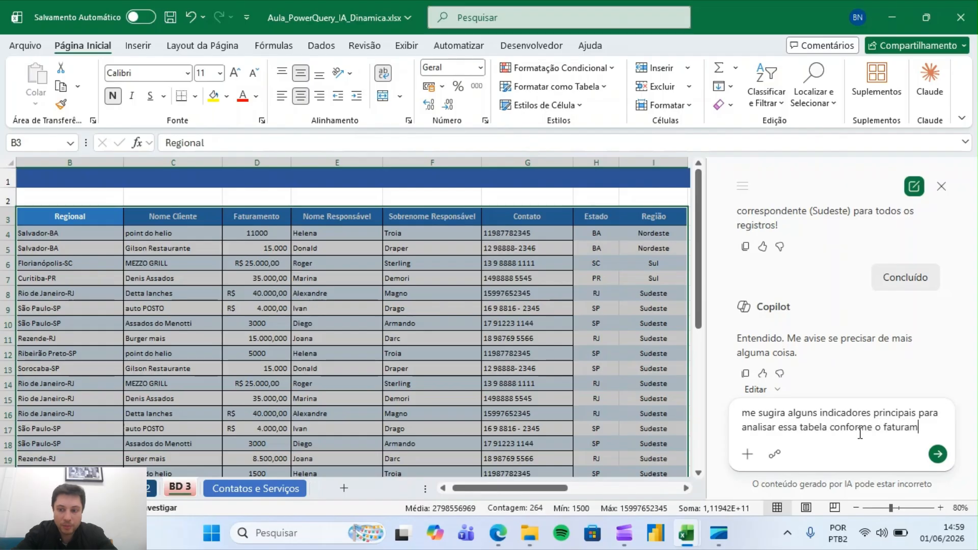
{"action": "type", "text": "ento"}
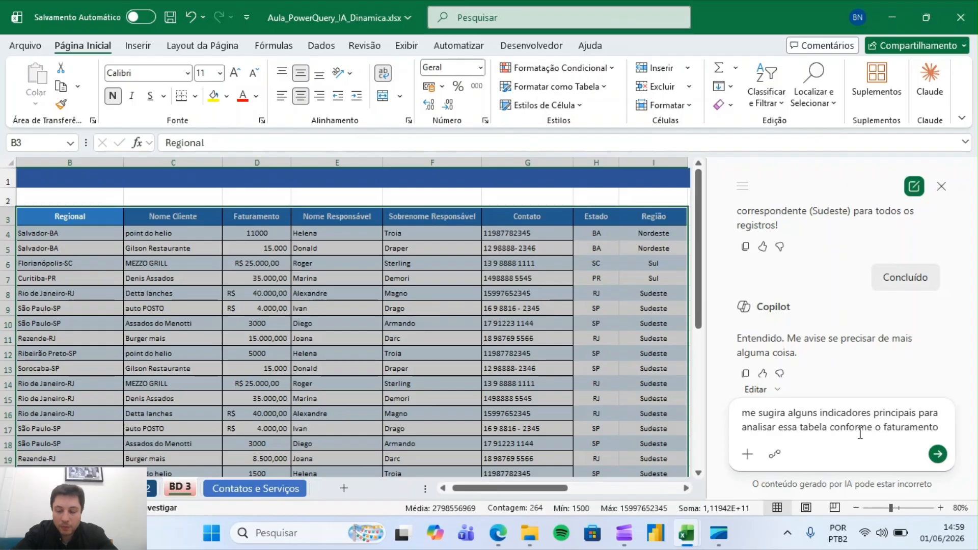
{"action": "left_click", "coordinate": [937, 458]}
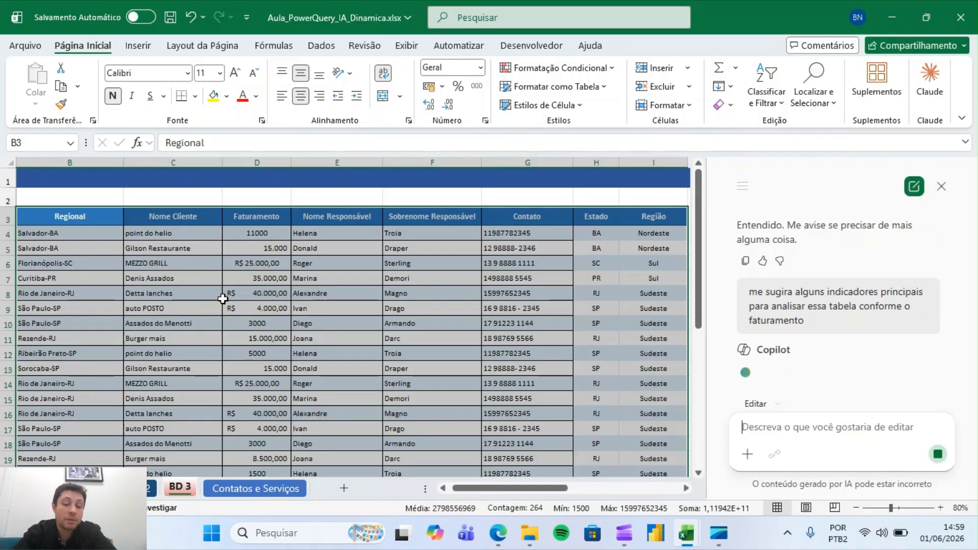
Let Copilot build the revenue indicator tables beside the client table, reviewing them, and keep the result
{"action": "left_click_drag", "start_coordinate": [543, 488], "coordinate": [606, 487]}
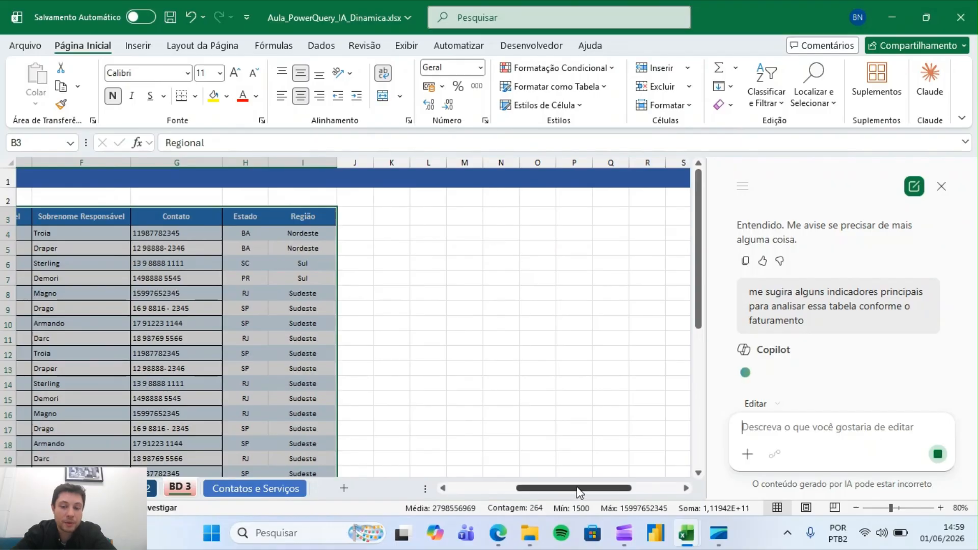
{"action": "left_click_drag", "start_coordinate": [576, 493], "coordinate": [580, 465]}
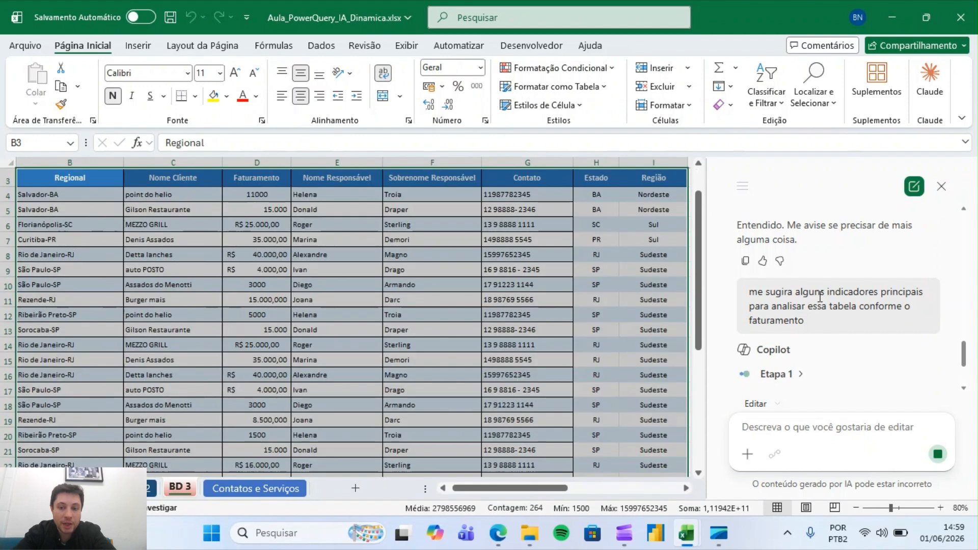
{"action": "left_click_drag", "start_coordinate": [509, 489], "coordinate": [591, 489]}
{"action": "left_click_drag", "start_coordinate": [702, 232], "coordinate": [701, 189]}
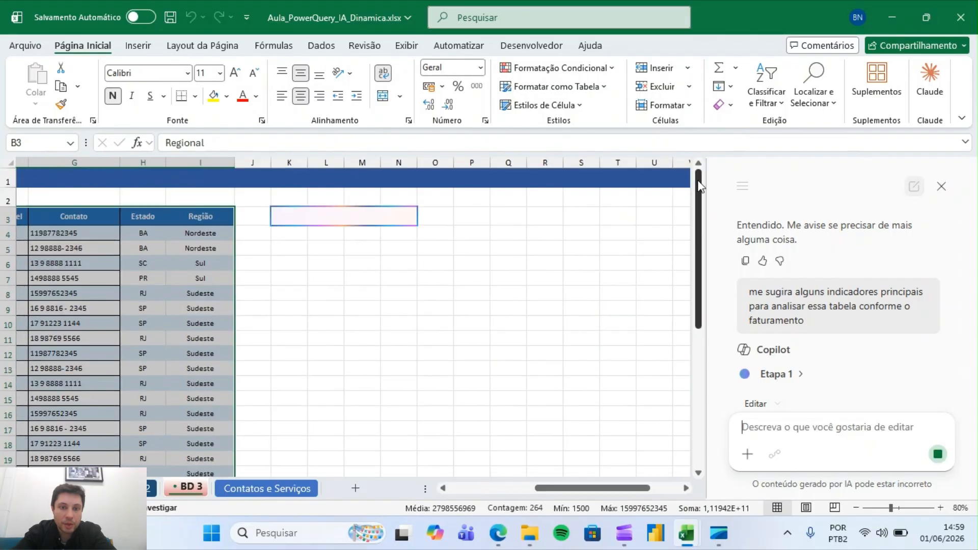
{"action": "left_click", "coordinate": [340, 217]}
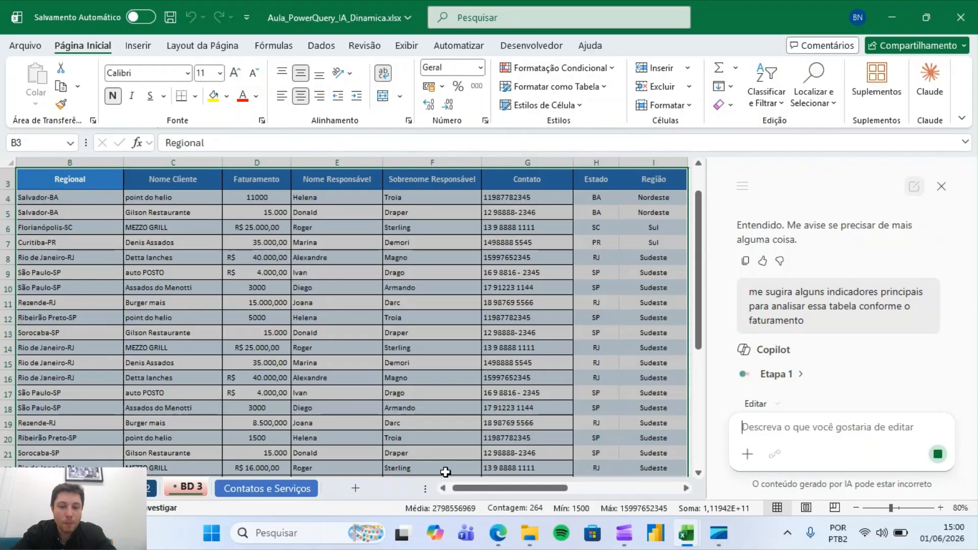
{"action": "left_click_drag", "start_coordinate": [469, 488], "coordinate": [537, 488]}
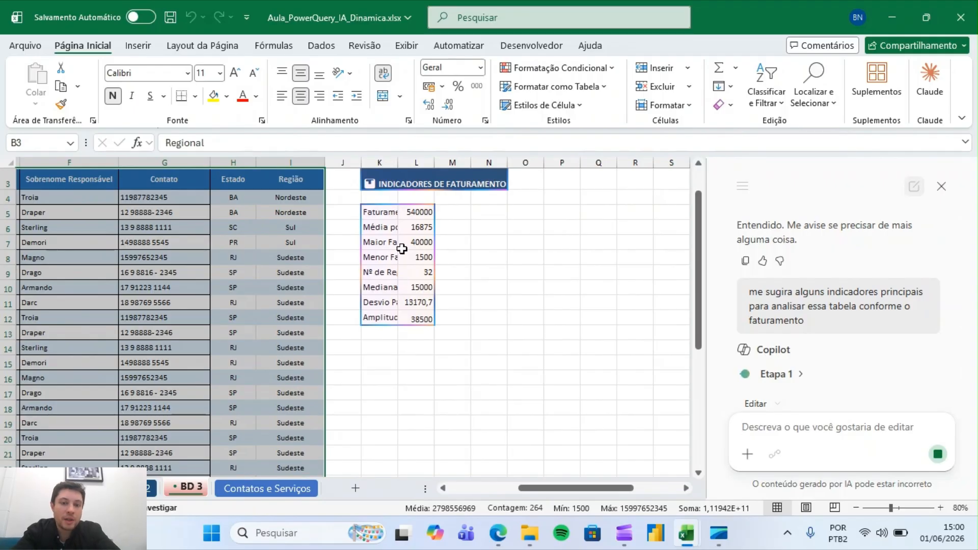
{"action": "scroll", "coordinate": [402, 248], "scroll_direction": "left", "scroll_amount": 5}
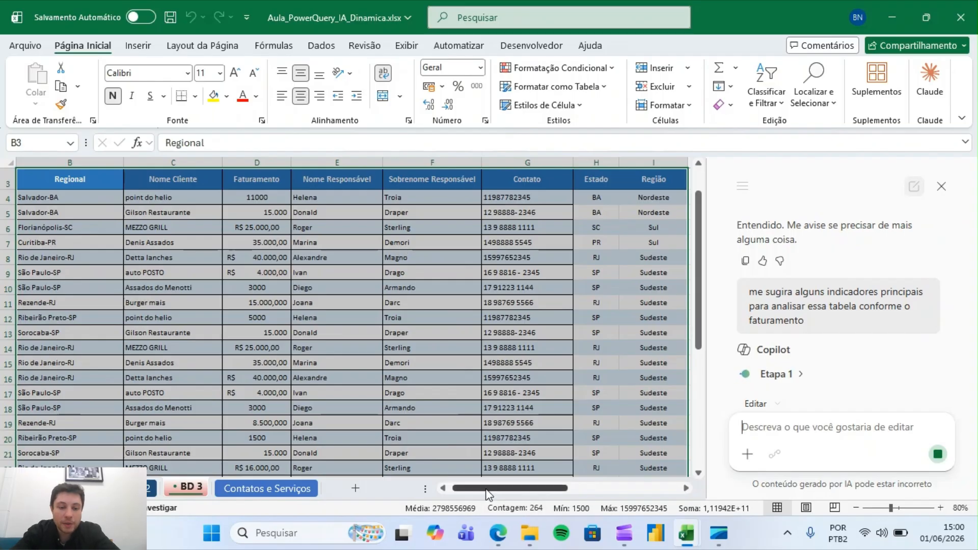
{"action": "left_click_drag", "start_coordinate": [487, 490], "coordinate": [417, 494]}
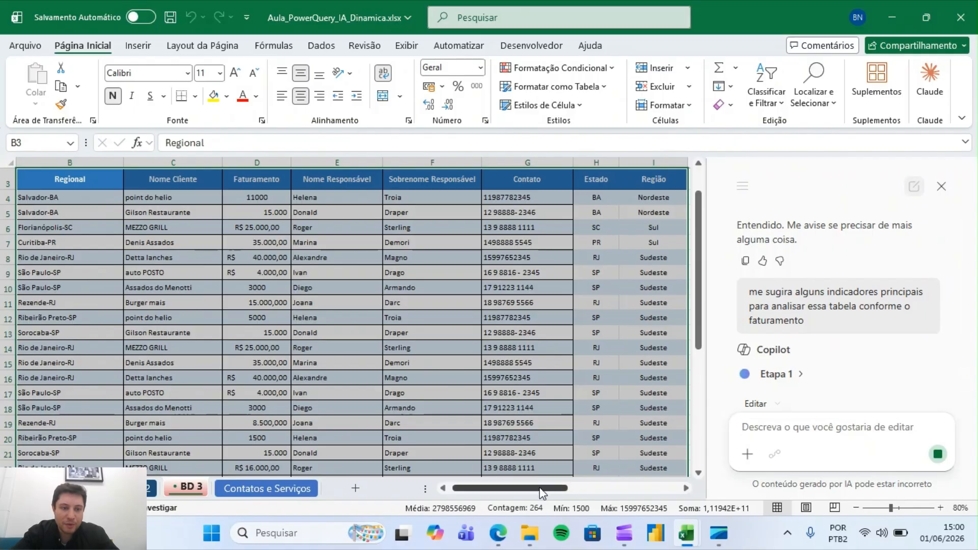
{"action": "left_click_drag", "start_coordinate": [541, 492], "coordinate": [627, 487]}
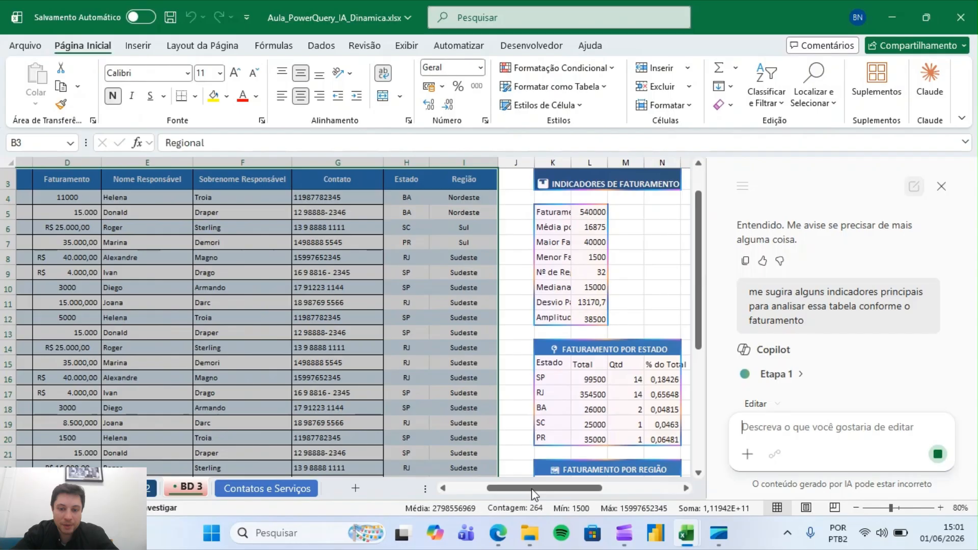
{"action": "left_click_drag", "start_coordinate": [516, 490], "coordinate": [558, 489]}
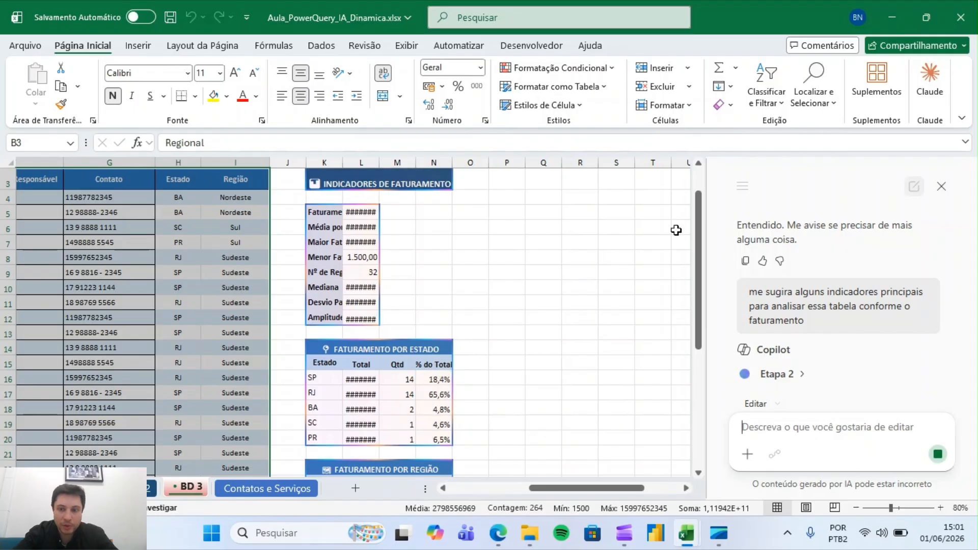
{"action": "scroll", "coordinate": [675, 285], "scroll_direction": "down", "scroll_amount": 3}
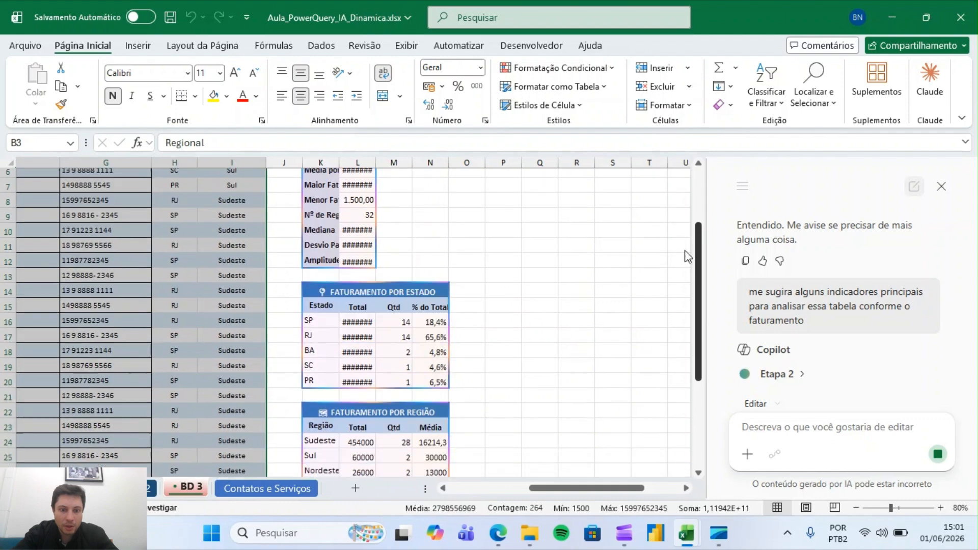
{"action": "scroll", "coordinate": [668, 307], "scroll_direction": "down", "scroll_amount": 2}
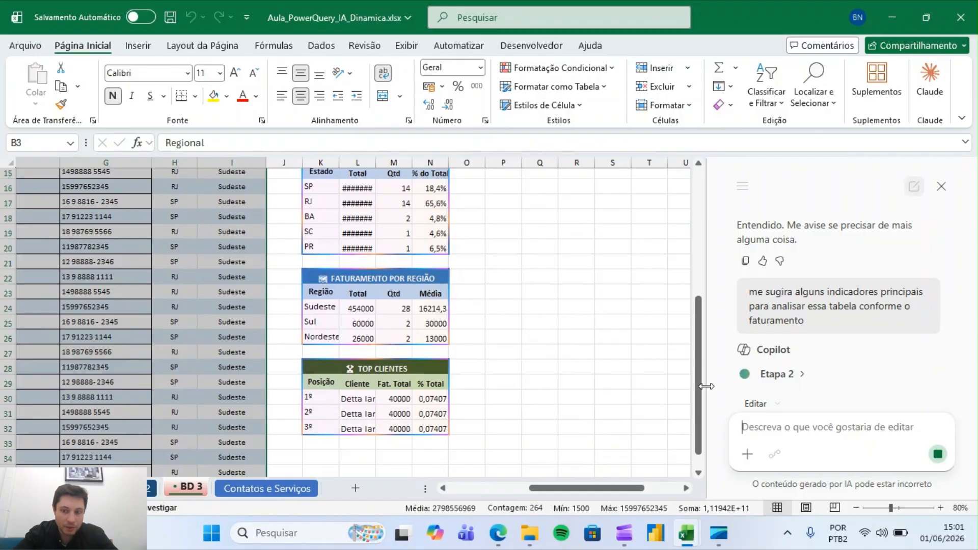
{"action": "scroll", "coordinate": [700, 386], "scroll_direction": "down", "scroll_amount": 1}
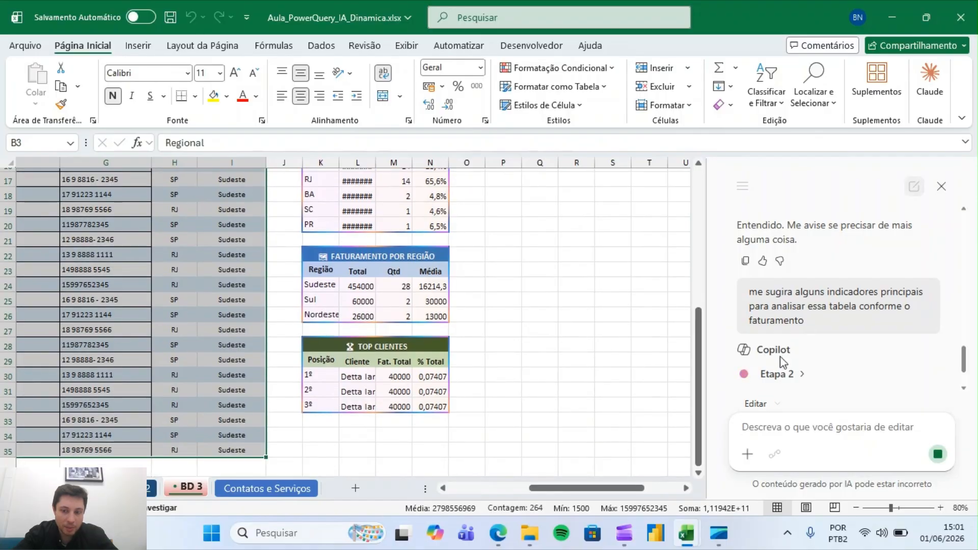
{"action": "left_click_drag", "start_coordinate": [699, 395], "coordinate": [710, 233]}
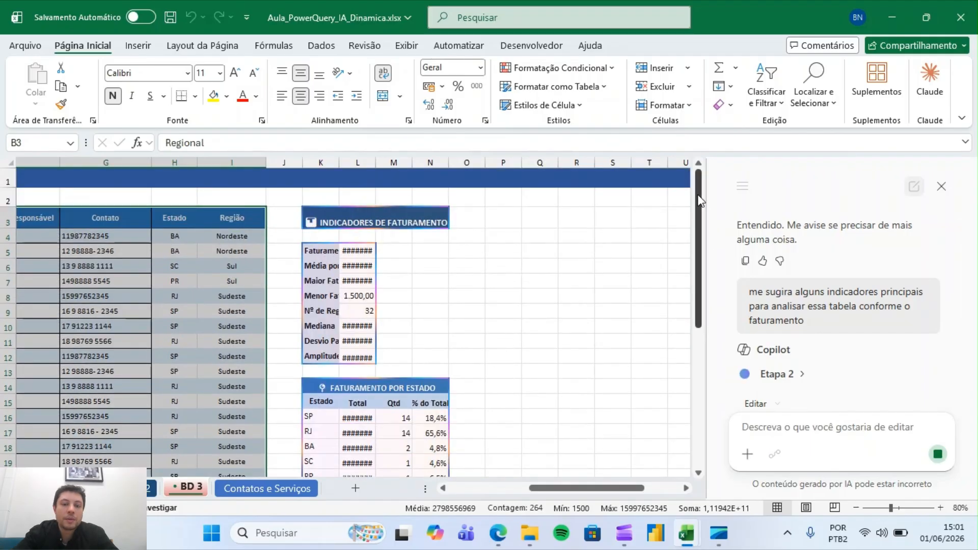
{"action": "left_click_drag", "start_coordinate": [699, 199], "coordinate": [695, 278]}
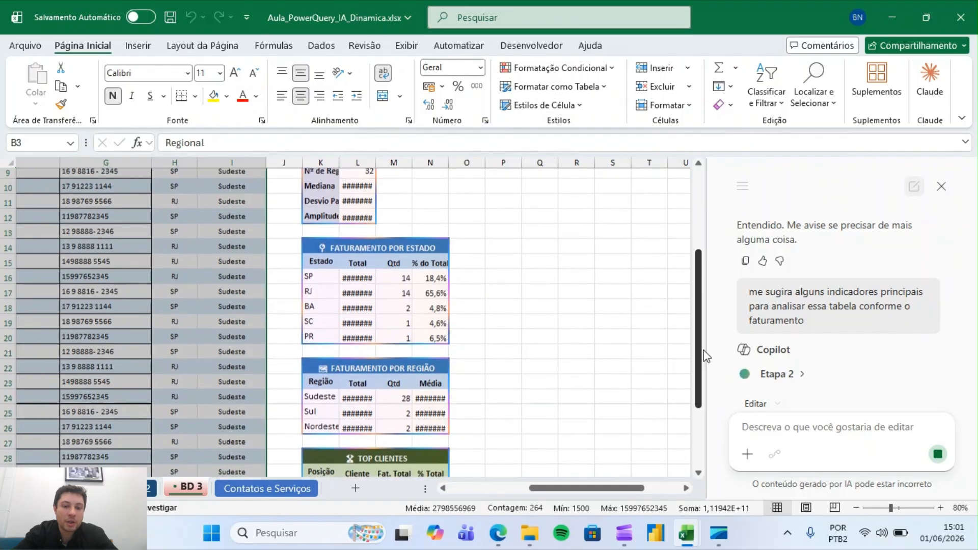
{"action": "scroll", "coordinate": [706, 355], "scroll_direction": "down", "scroll_amount": 3}
{"action": "left_click_drag", "start_coordinate": [700, 356], "coordinate": [708, 170]}
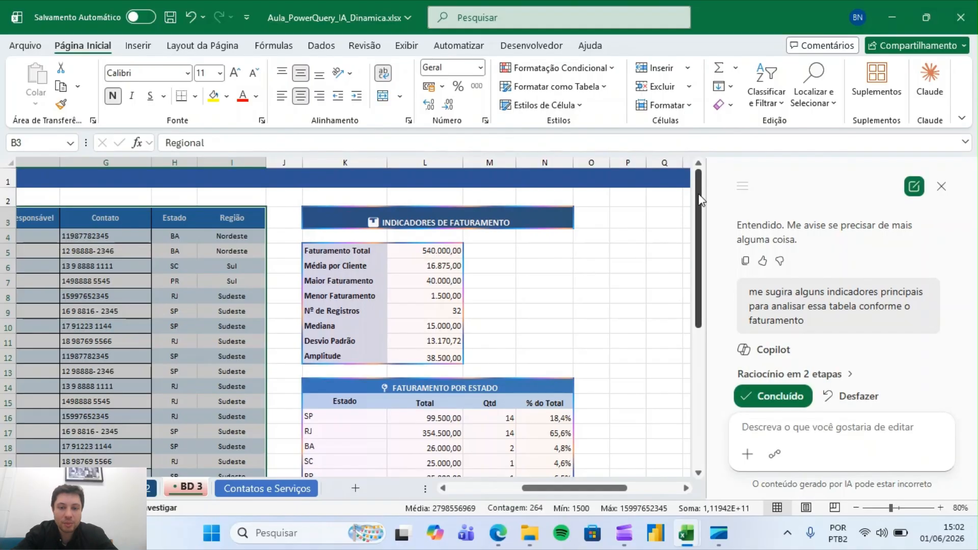
{"action": "mouse_move", "coordinate": [701, 199]}
{"action": "left_mouse_down"}
{"action": "mouse_move", "coordinate": [704, 363]}
{"action": "mouse_move", "coordinate": [702, 186]}
{"action": "left_mouse_up"}
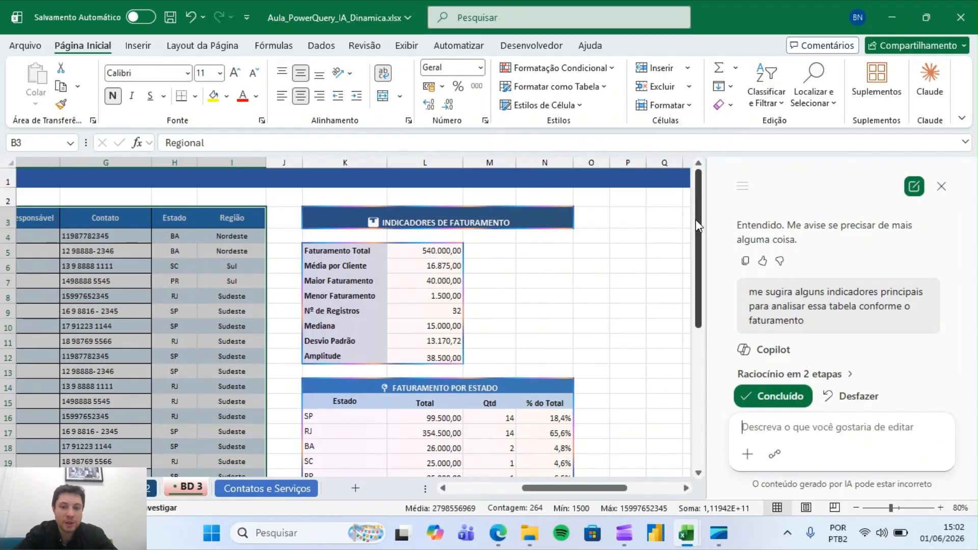
{"action": "left_click_drag", "start_coordinate": [695, 219], "coordinate": [679, 250]}
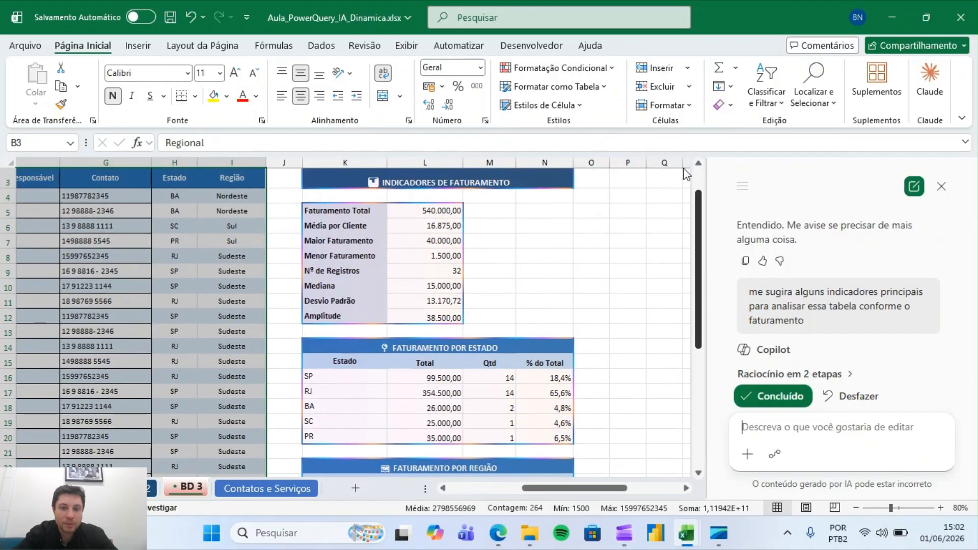
{"action": "scroll", "coordinate": [673, 176], "scroll_direction": "up", "scroll_amount": 1}
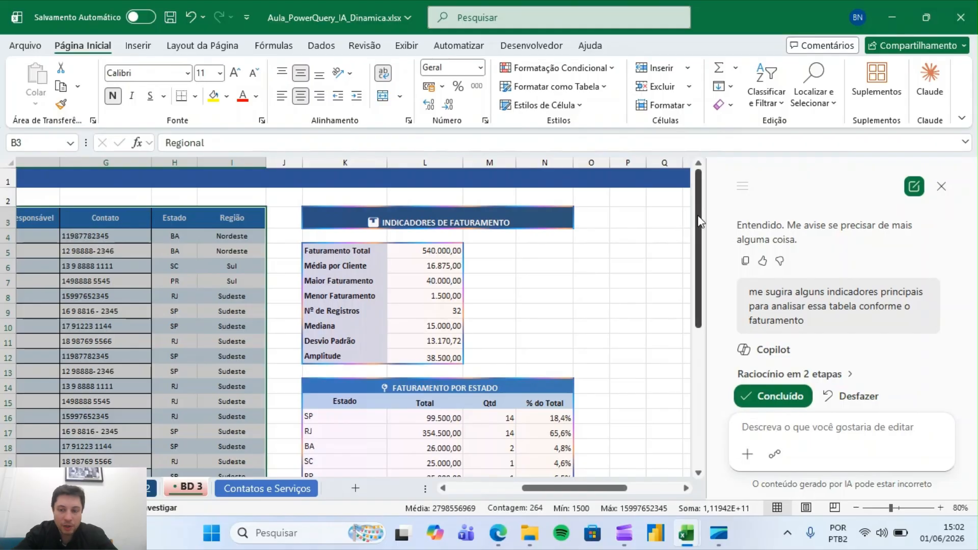
{"action": "left_click", "coordinate": [780, 402]}
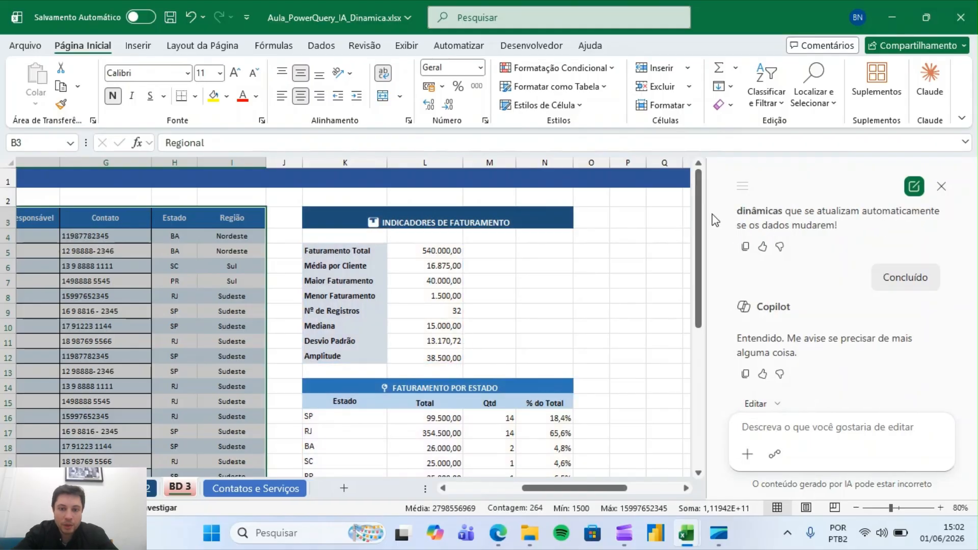
Inspect the formulas behind the values in the Indicadores de Faturamento block
{"action": "left_click", "coordinate": [438, 248]}
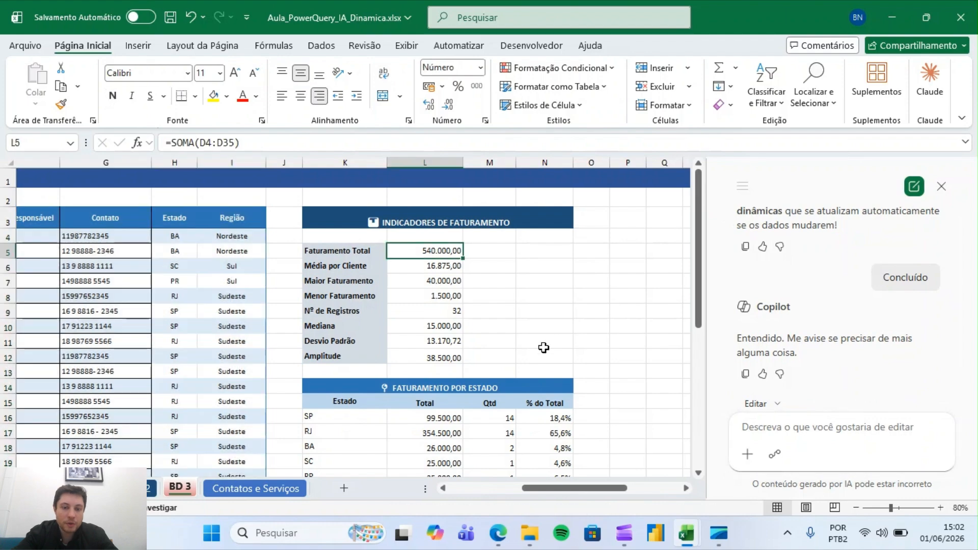
{"action": "key", "text": "Down"}
{"action": "key", "text": "Down"}
{"action": "key", "text": "Up"}
{"action": "key", "text": "Up"}
{"action": "key", "text": "Up"}
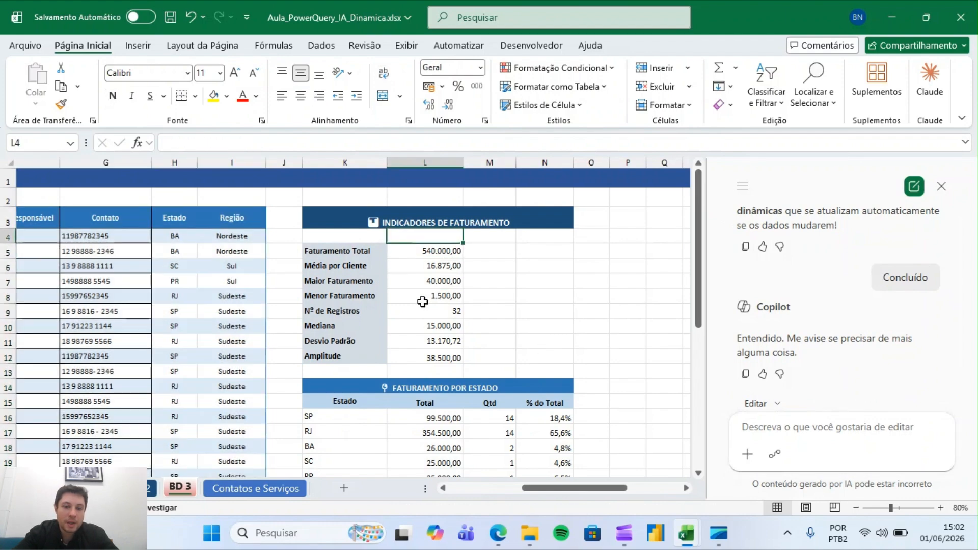
{"action": "key", "text": "Down"}
{"action": "key", "text": "Down"}
{"action": "key", "text": "Down"}
{"action": "key", "text": "Up"}
{"action": "key", "text": "Up"}
{"action": "key", "text": "Down"}
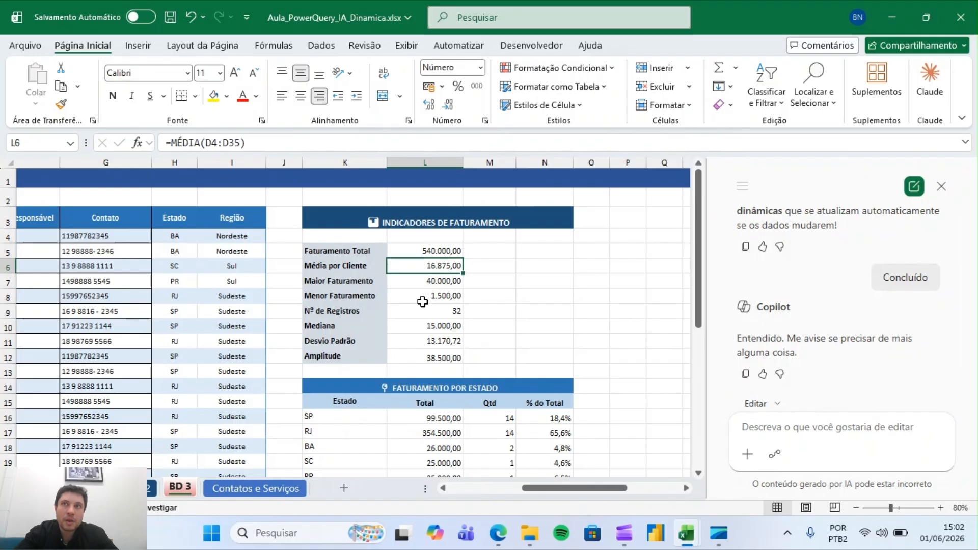
{"action": "key", "text": "Down"}
{"action": "key", "text": "Up"}
{"action": "key", "text": "Up"}
Inspect the formulas behind the Indicadores de Faturamento and Faturamento por Estado cells
{"action": "key", "text": "Down"}
{"action": "key", "text": "Down"}
{"action": "key", "text": "Down"}
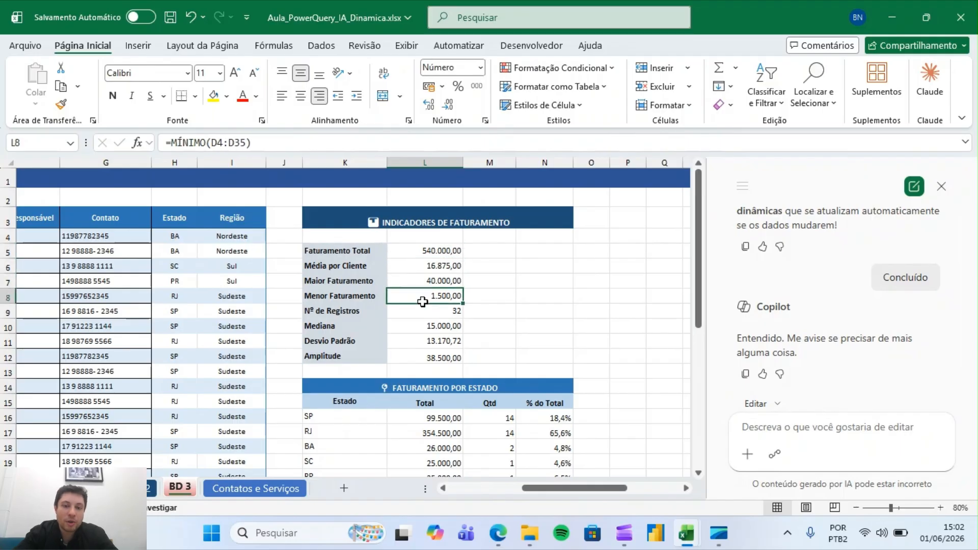
{"action": "key", "text": "Up"}
{"action": "key", "text": "Up"}
{"action": "key", "text": "Down"}
{"action": "key", "text": "Down"}
{"action": "key", "text": "Up"}
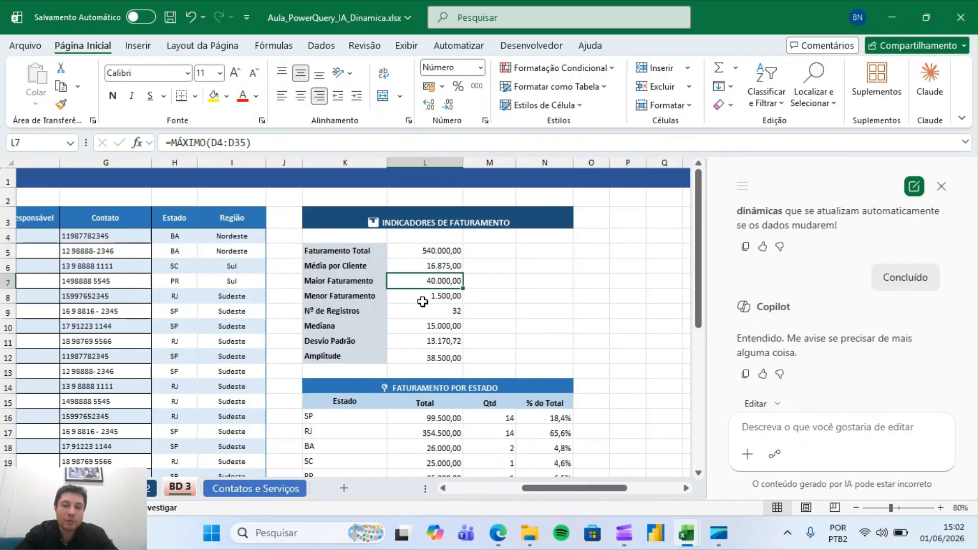
{"action": "key", "text": "Up"}
{"action": "key", "text": "Down"}
{"action": "key", "text": "Down"}
{"action": "key", "text": "Down"}
{"action": "key", "text": "Down"}
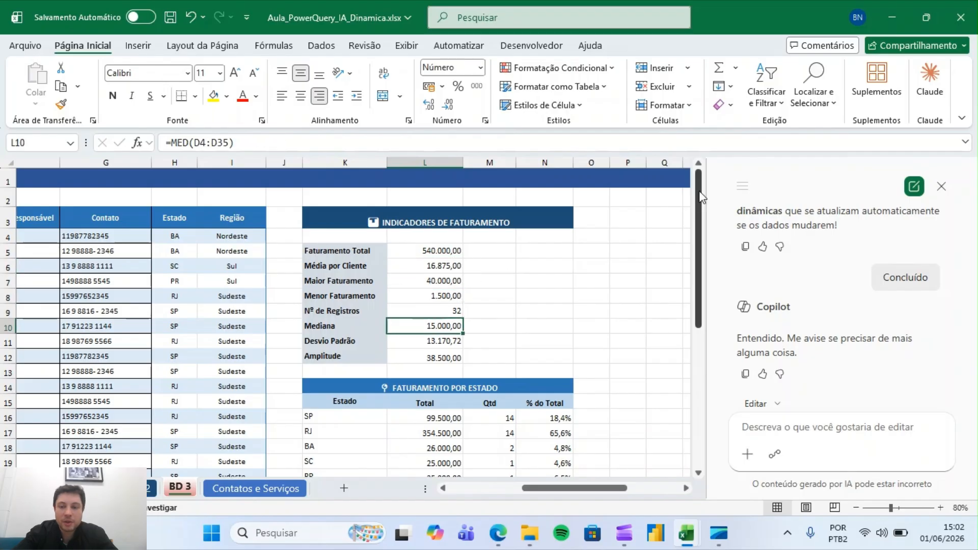
{"action": "left_click_drag", "start_coordinate": [697, 199], "coordinate": [697, 265]}
{"action": "left_click", "coordinate": [448, 309]}
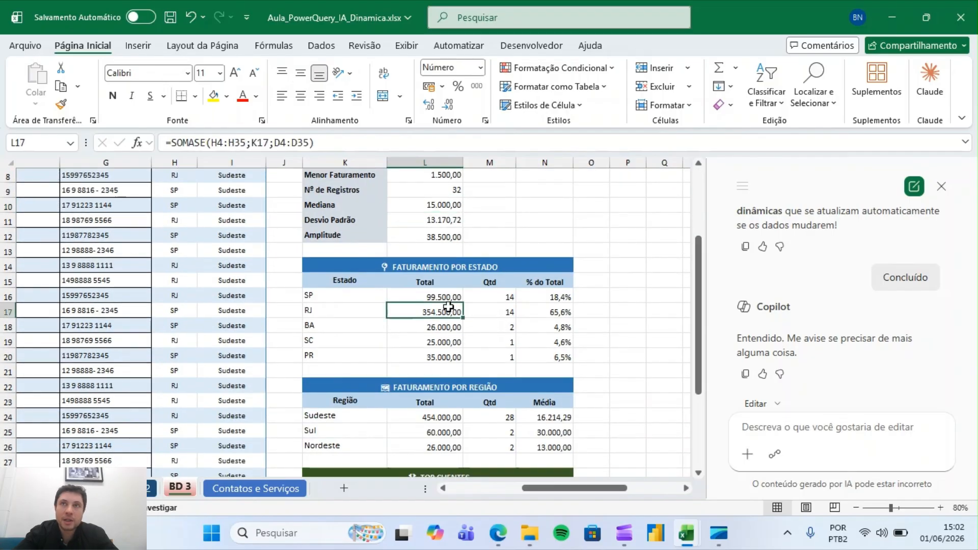
{"action": "key", "text": "Left"}
{"action": "key", "text": "Right"}
{"action": "key", "text": "Down"}
{"action": "key", "text": "Down"}
{"action": "key", "text": "Up"}
{"action": "key", "text": "Up"}
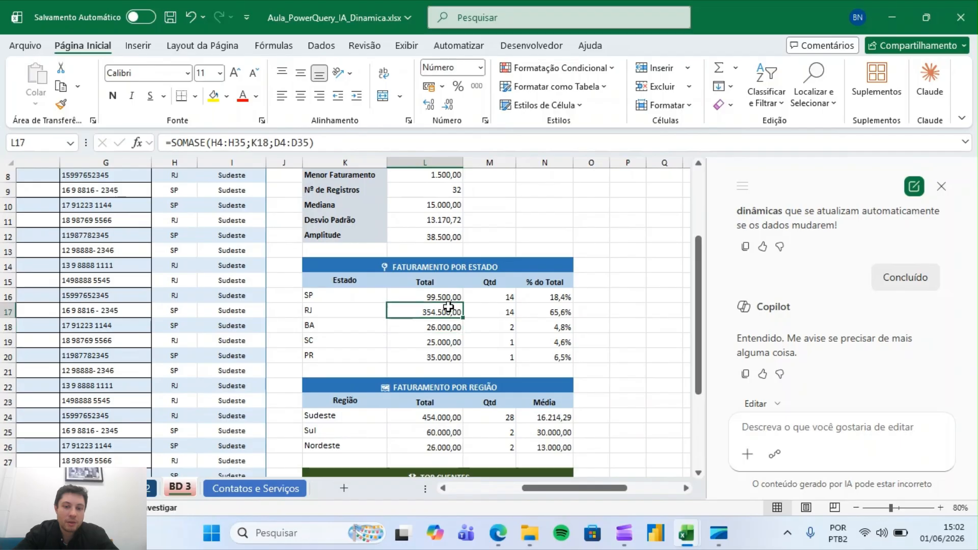
{"action": "key", "text": "Up"}
{"action": "key", "text": "Down"}
{"action": "key", "text": "Down"}
{"action": "key", "text": "Down"}
{"action": "key", "text": "Right"}
{"action": "key", "text": "Right"}
{"action": "key", "text": "Left"}
{"action": "key", "text": "Left"}
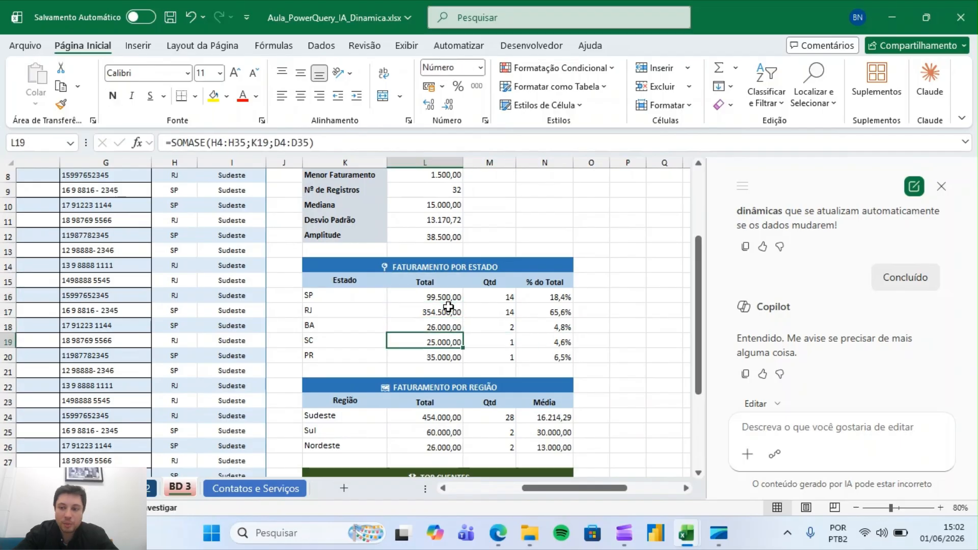
{"action": "key", "text": "Left"}
{"action": "key", "text": "Right"}
{"action": "key", "text": "Right"}
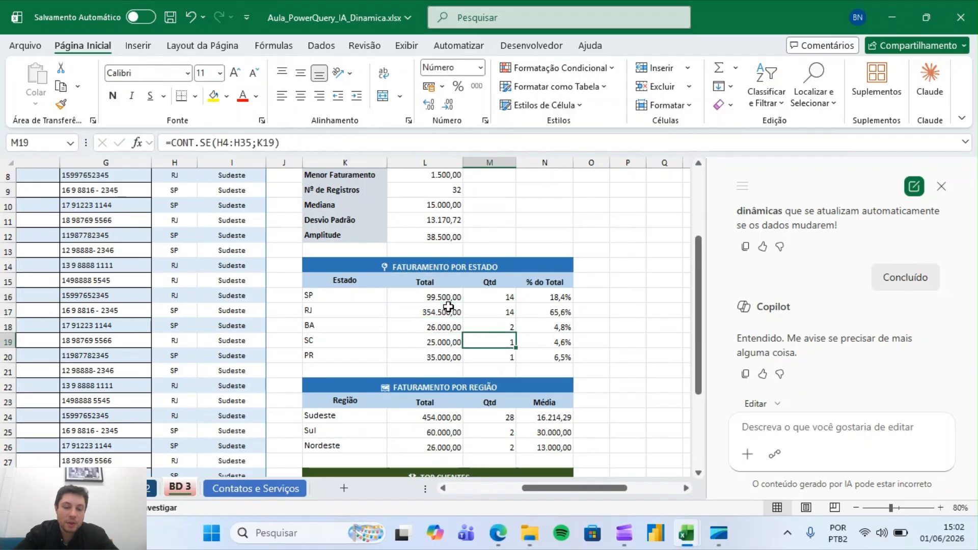
{"action": "key", "text": "Left"}
{"action": "key", "text": "Up"}
{"action": "key", "text": "Up"}
{"action": "key", "text": "Up"}
{"action": "key", "text": "Down"}
{"action": "key", "text": "Down"}
{"action": "key", "text": "Down"}
{"action": "key", "text": "Down"}
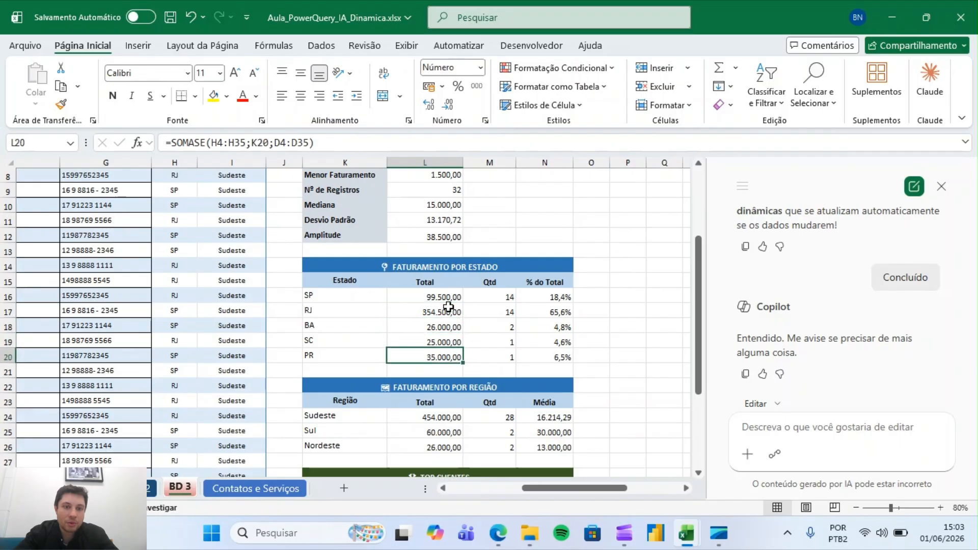
{"action": "key", "text": "Up"}
{"action": "key", "text": "Up"}
{"action": "key", "text": "Up"}
{"action": "key", "text": "Up"}
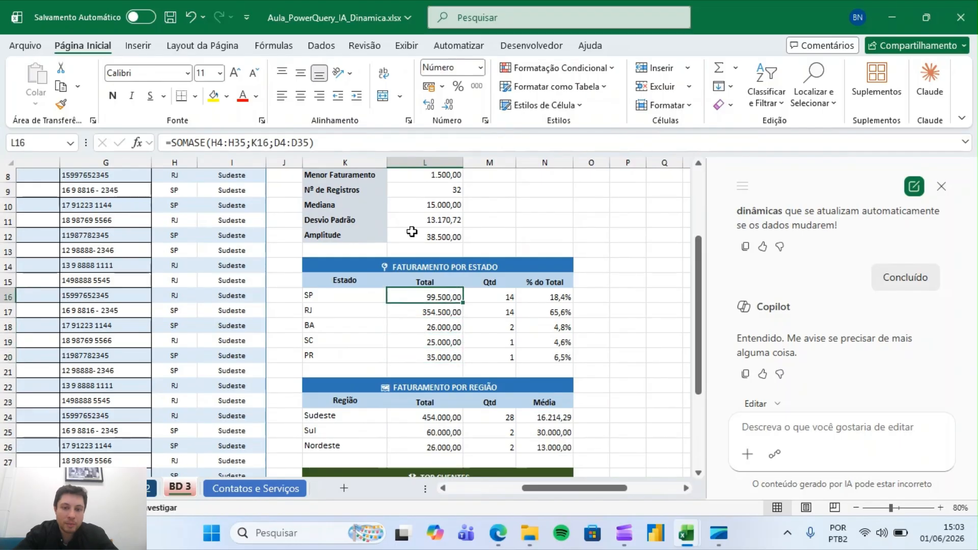
Examine the ranges used by the SP total's SOMASE formula without changing it
{"action": "left_click", "coordinate": [325, 139]}
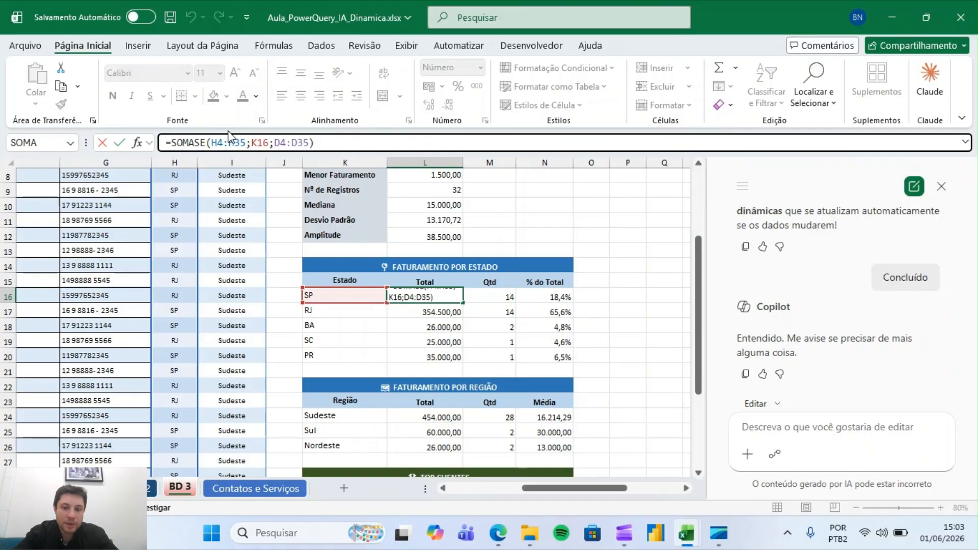
{"action": "left_click", "coordinate": [196, 135]}
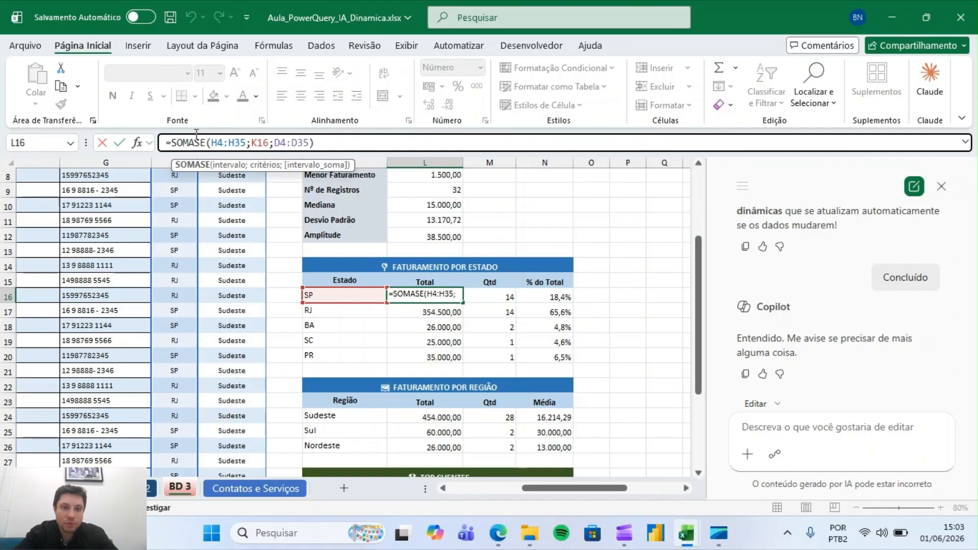
{"action": "left_click", "coordinate": [224, 165]}
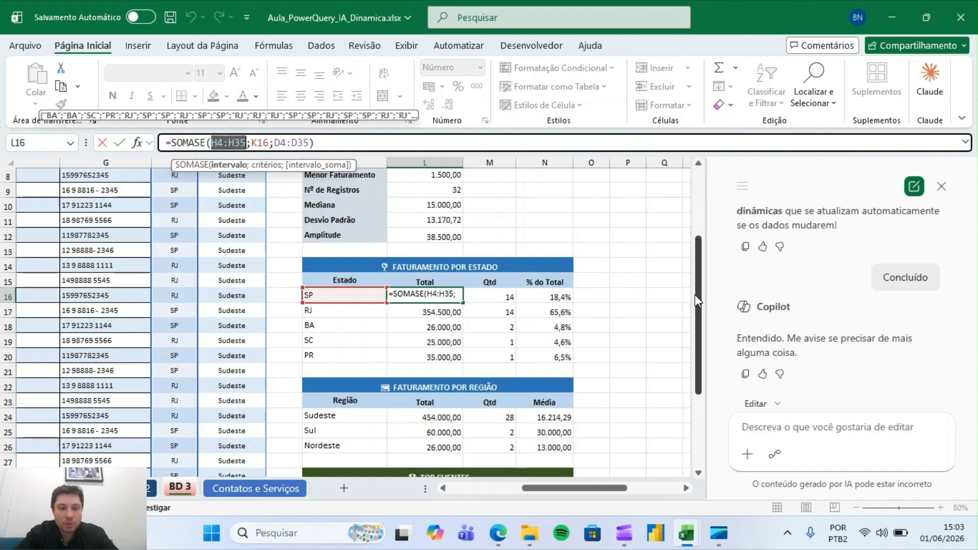
{"action": "left_click_drag", "start_coordinate": [695, 294], "coordinate": [678, 433]}
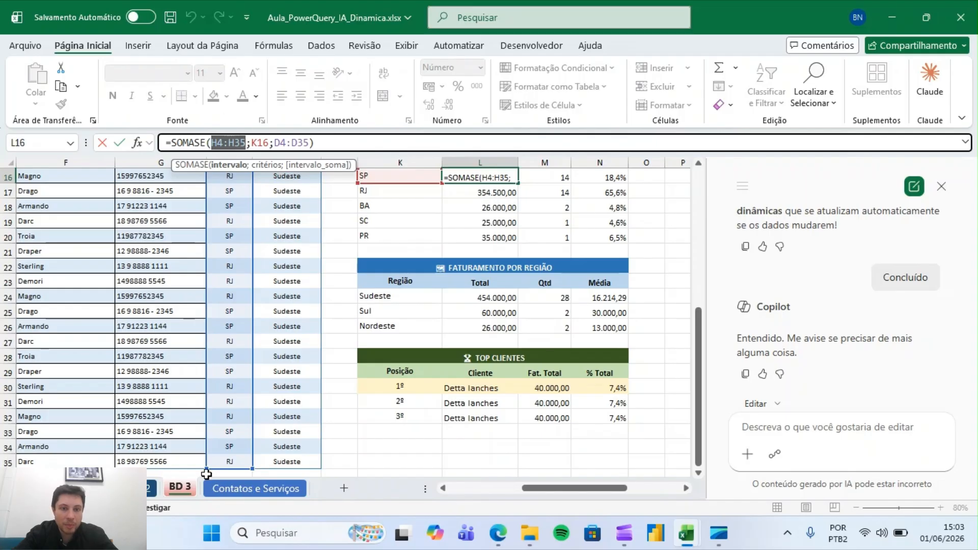
{"action": "mouse_move", "coordinate": [574, 488]}
{"action": "left_mouse_down"}
{"action": "mouse_move", "coordinate": [502, 489]}
{"action": "mouse_move", "coordinate": [560, 488]}
{"action": "left_mouse_up"}
{"action": "key", "text": "Escape"}
Check the formulas in the Faturamento por Região and Top Clientes tables
{"action": "left_click", "coordinate": [433, 299]}
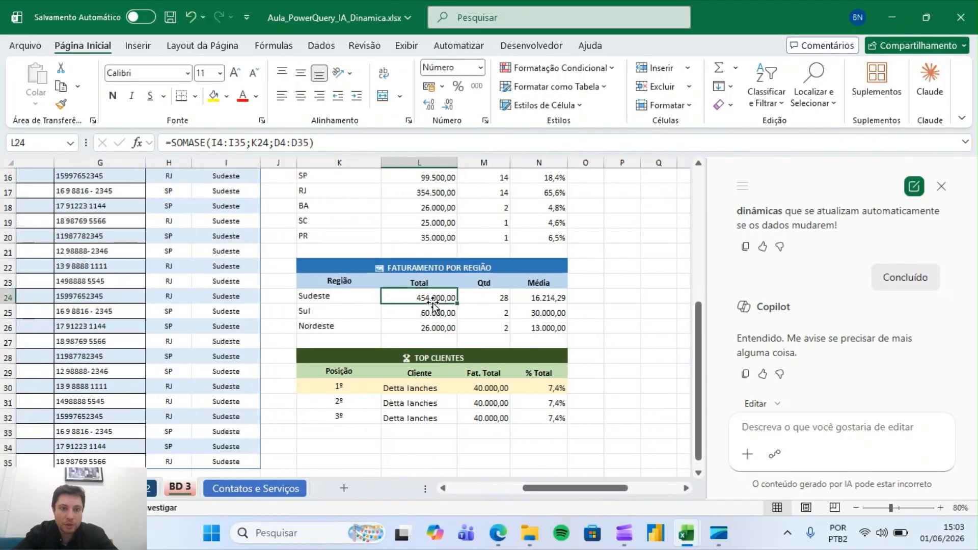
{"action": "left_click", "coordinate": [436, 393]}
{"action": "key", "text": "Right"}
{"action": "key", "text": "Down"}
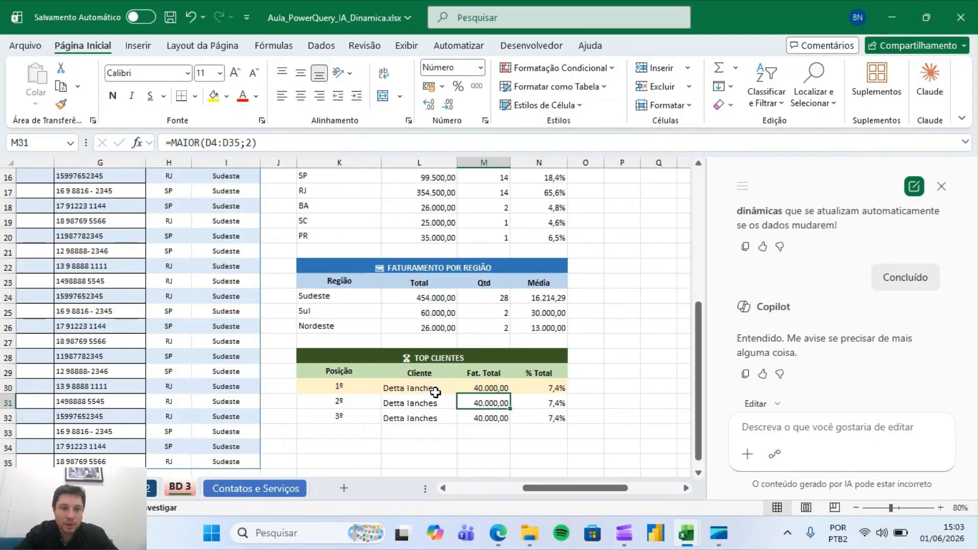
{"action": "scroll", "coordinate": [701, 384], "scroll_direction": "up", "scroll_amount": 5}
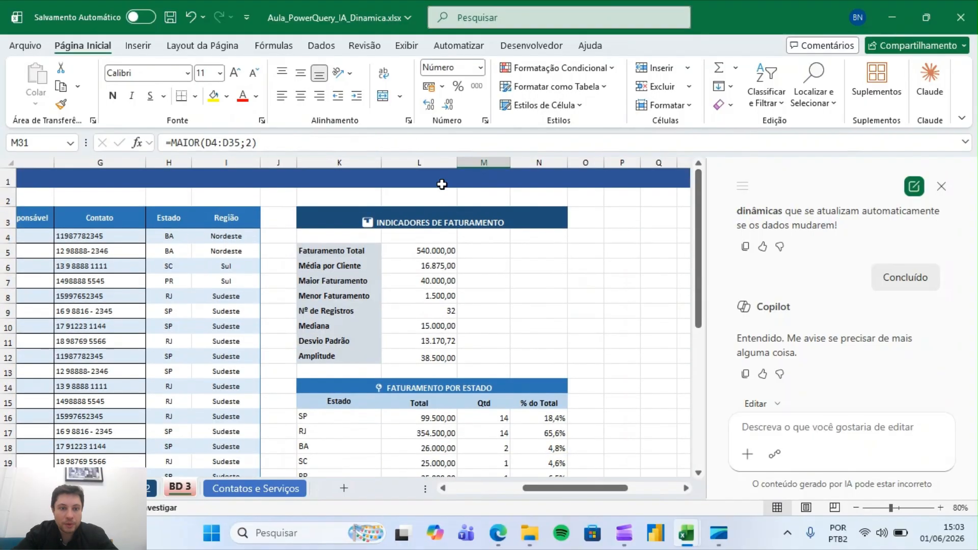
Browse the client table's cells to review its columns and formulas
{"action": "left_click", "coordinate": [181, 236]}
{"action": "key", "text": "Down"}
{"action": "key", "text": "Down"}
{"action": "key", "text": "Down"}
{"action": "key", "text": "Down"}
{"action": "key", "text": "Down"}
{"action": "key", "text": "Left"}
{"action": "key", "text": "Left"}
{"action": "key", "text": "Left"}
{"action": "key", "text": "Left"}
{"action": "key", "text": "Left"}
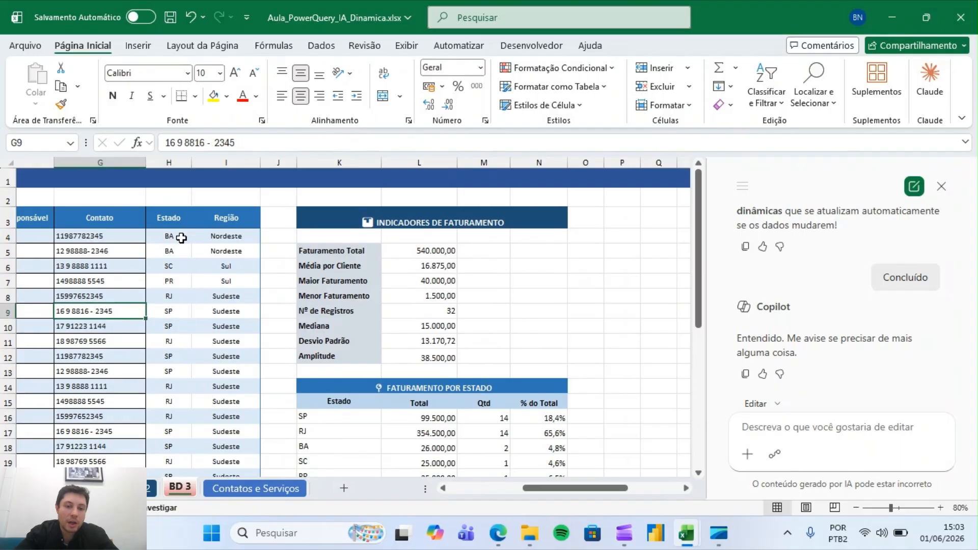
{"action": "key", "text": "Right"}
{"action": "key", "text": "Right"}
{"action": "key", "text": "Right"}
{"action": "key", "text": "Right"}
{"action": "key", "text": "Right"}
{"action": "key", "text": "Right"}
{"action": "key", "text": "Right"}
{"action": "key", "text": "Right"}
{"action": "key", "text": "Right"}
{"action": "key", "text": "Right"}
{"action": "key", "text": "Right"}
{"action": "key", "text": "Right"}
{"action": "key", "text": "Right"}
{"action": "key", "text": "Right"}
{"action": "key", "text": "Right"}
{"action": "key", "text": "Right"}
{"action": "key", "text": "Right"}
{"action": "key", "text": "Right"}
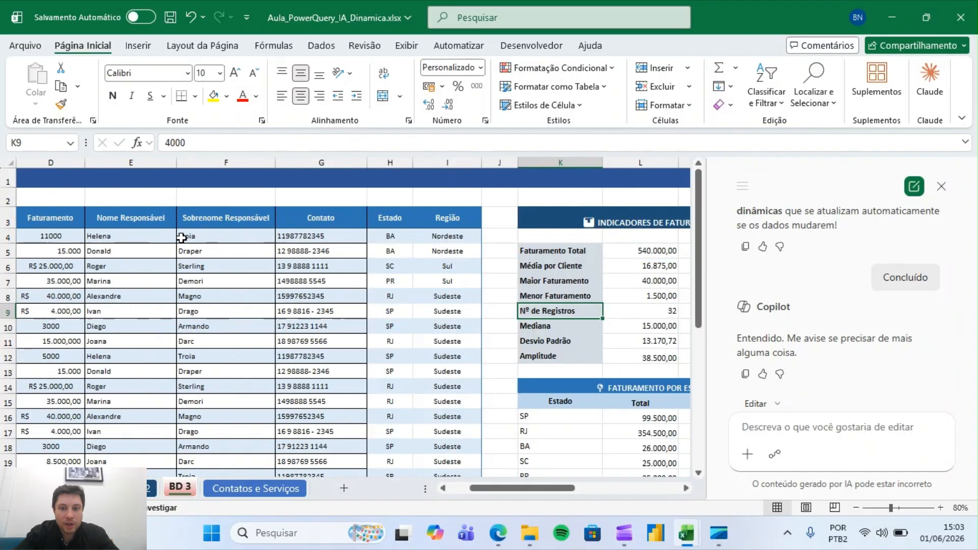
{"action": "key", "text": "Left"}
{"action": "key", "text": "Left"}
{"action": "key", "text": "Left"}
{"action": "key", "text": "Left"}
{"action": "key", "text": "Left"}
{"action": "key", "text": "Left"}
{"action": "key", "text": "Left"}
{"action": "key", "text": "Left"}
{"action": "key", "text": "Left"}
{"action": "key", "text": "Left"}
{"action": "key", "text": "Left"}
{"action": "key", "text": "Left"}
{"action": "key", "text": "Left"}
{"action": "key", "text": "Left"}
{"action": "key", "text": "Left"}
{"action": "key", "text": "Left"}
{"action": "key", "text": "Left"}
{"action": "key", "text": "Left"}
{"action": "key", "text": "Left"}
{"action": "key", "text": "Left"}
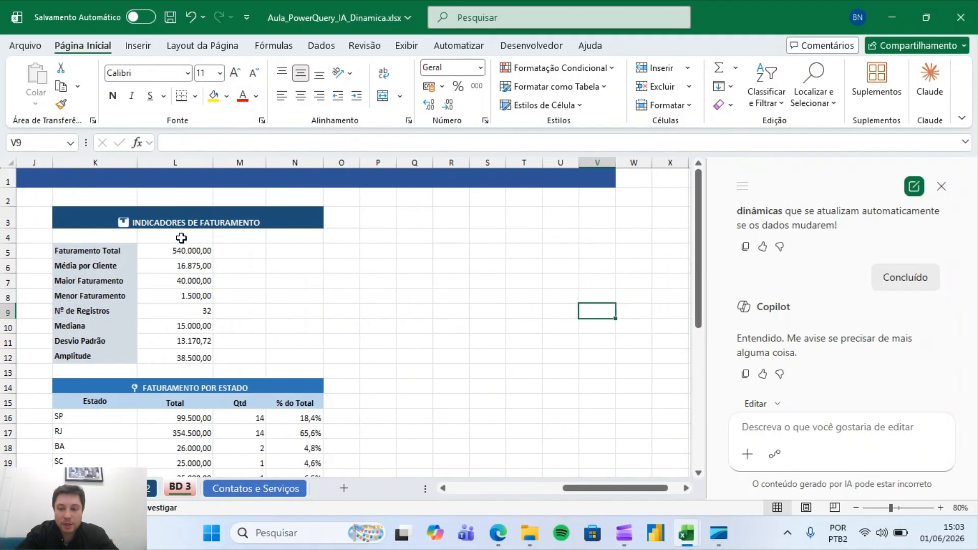
{"action": "key", "text": "Up"}
{"action": "key", "text": "Right"}
{"action": "key", "text": "Up"}
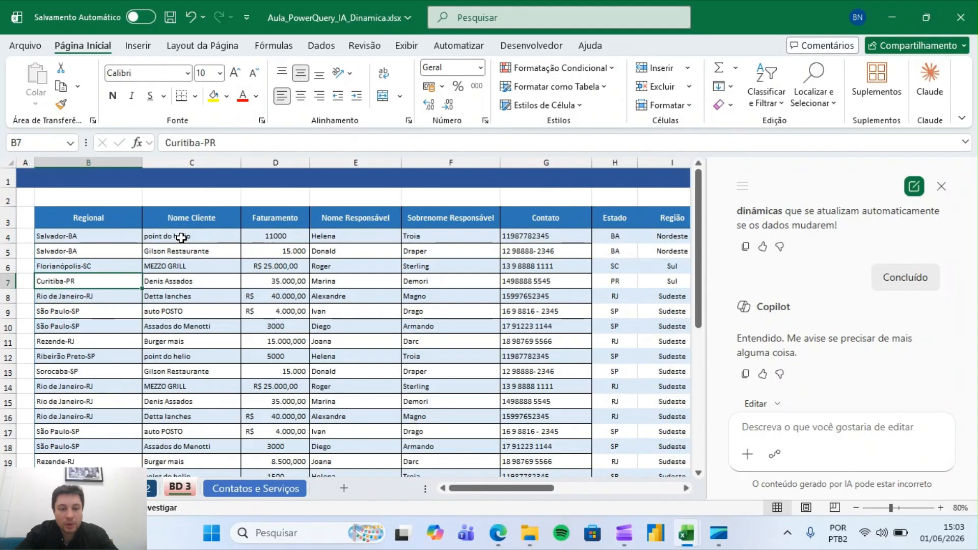
{"action": "key", "text": "Right"}
{"action": "key", "text": "Right"}
{"action": "key", "text": "Right"}
{"action": "key", "text": "Right"}
{"action": "key", "text": "Right"}
{"action": "key", "text": "Right"}
{"action": "key", "text": "Left"}
{"action": "key", "text": "Left"}
{"action": "key", "text": "Left"}
{"action": "key", "text": "Up"}
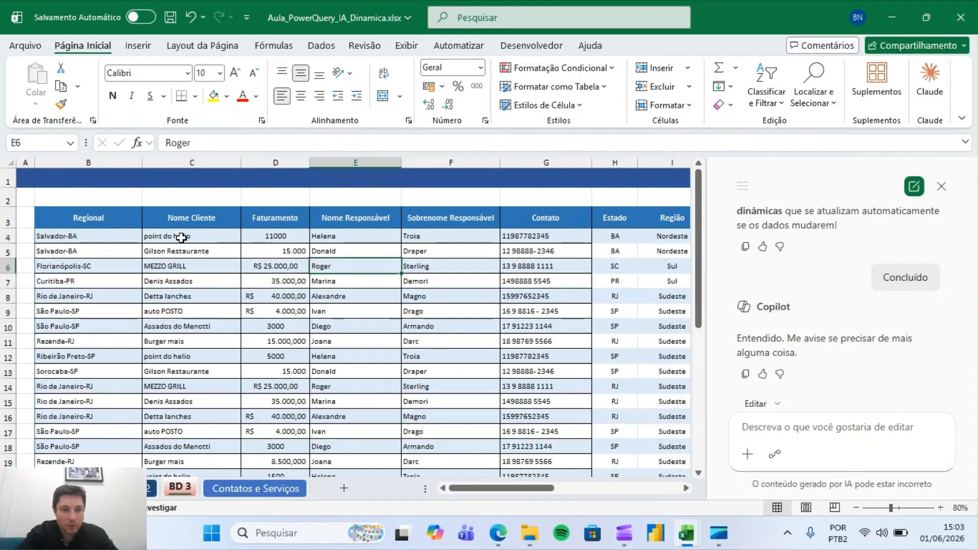
{"action": "key", "text": "Up"}
{"action": "key", "text": "Left"}
{"action": "key", "text": "Right"}
{"action": "key", "text": "Right"}
{"action": "key", "text": "Right"}
{"action": "key", "text": "Up"}
{"action": "key", "text": "Right"}
{"action": "key", "text": "Right"}
{"action": "key", "text": "Left"}
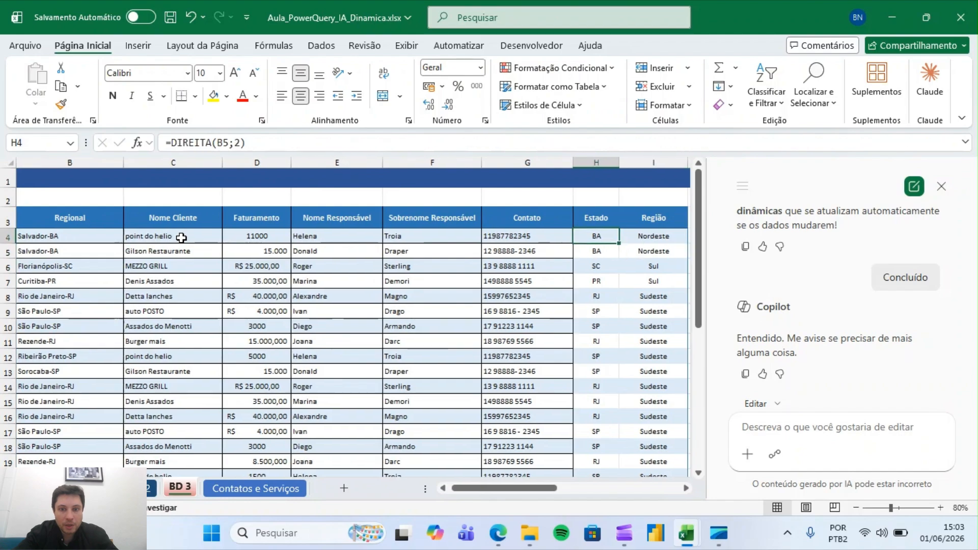
{"action": "key", "text": "Right"}
{"action": "key", "text": "Left"}
{"action": "key", "text": "Left"}
{"action": "key", "text": "Left"}
{"action": "key", "text": "Up"}
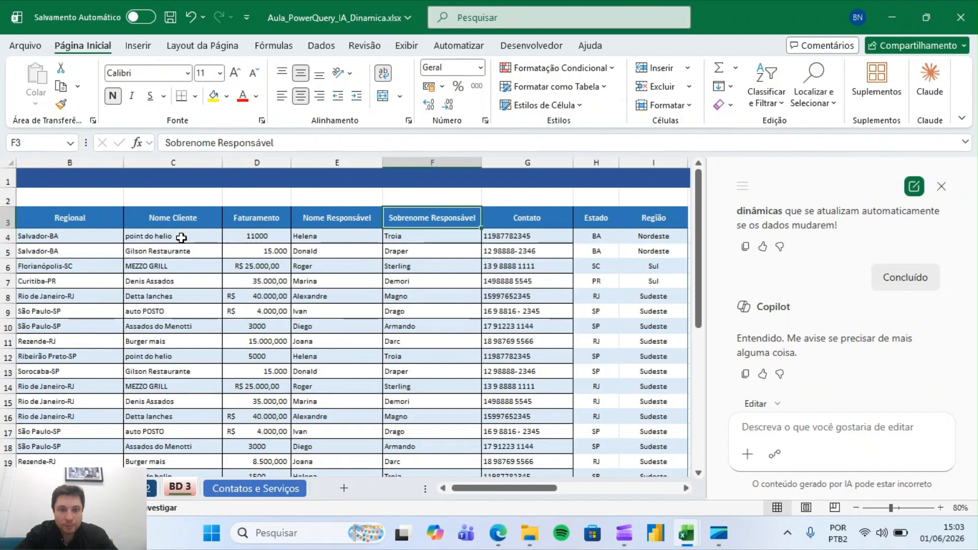
{"action": "key", "text": "Left"}
{"action": "key", "text": "Left"}
{"action": "key", "text": "Left"}
{"action": "key", "text": "Left"}
Select the whole client table and ask Copilot "montar um novo pequeno relatório com filtro por Região, mostrando o faturmaneto por Cliente"
{"action": "key", "text": "ctrl+shift+Right"}
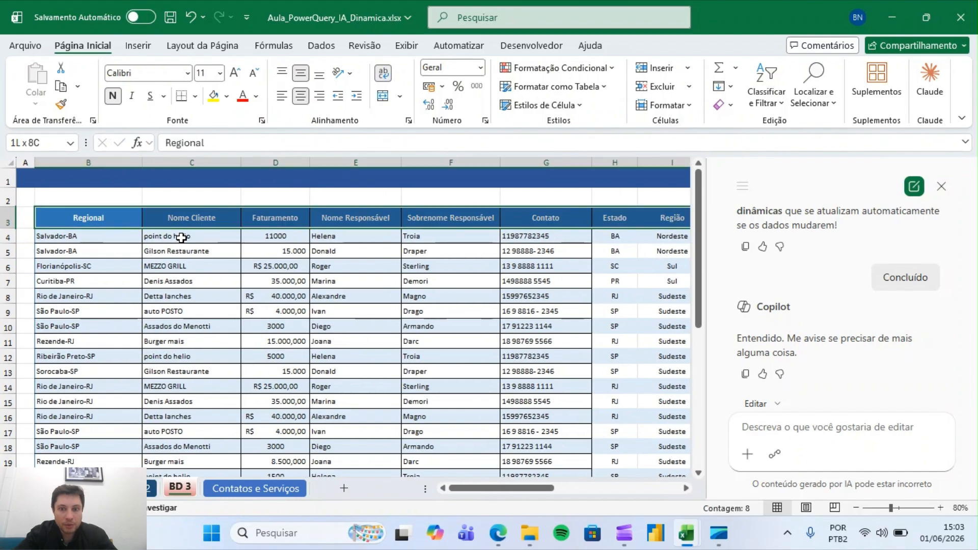
{"action": "key", "text": "ctrl+shift+Down"}
{"action": "left_click", "coordinate": [826, 428]}
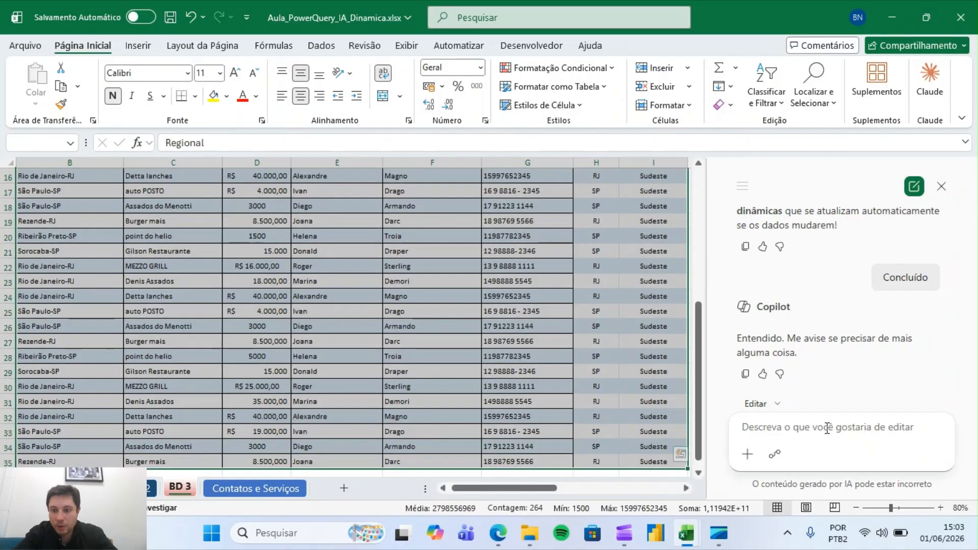
{"action": "type", "text": "montar um"}
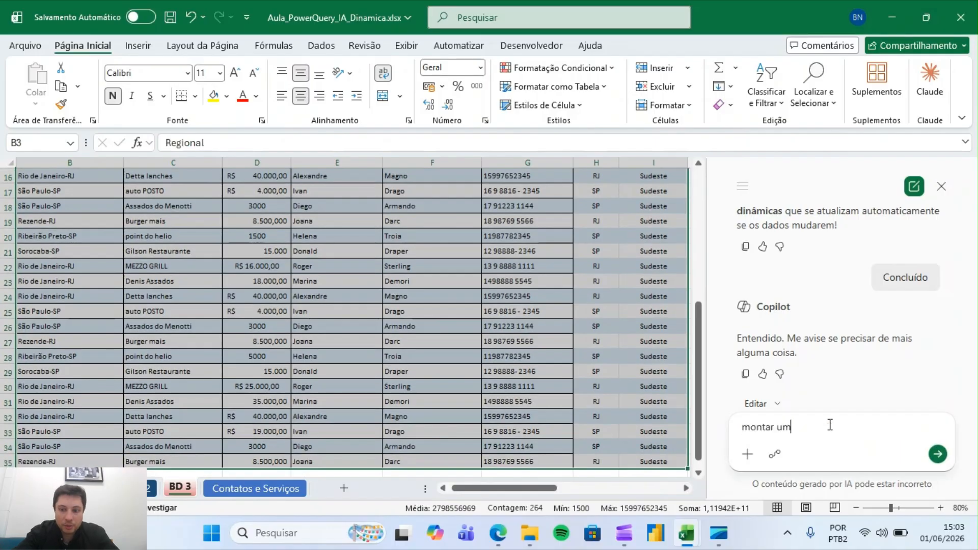
{"action": "type", "text": " novo pequeno relató"}
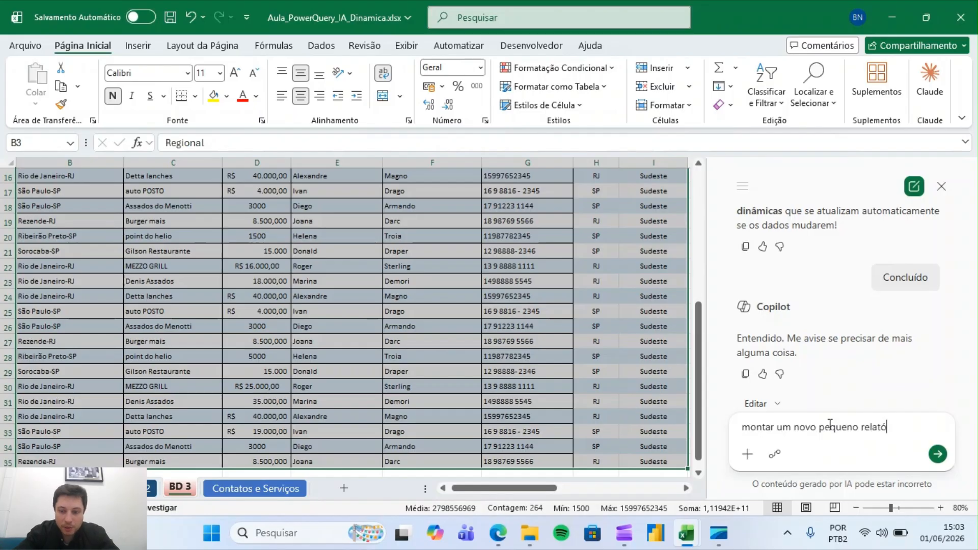
{"action": "type", "text": "rio com filtr"}
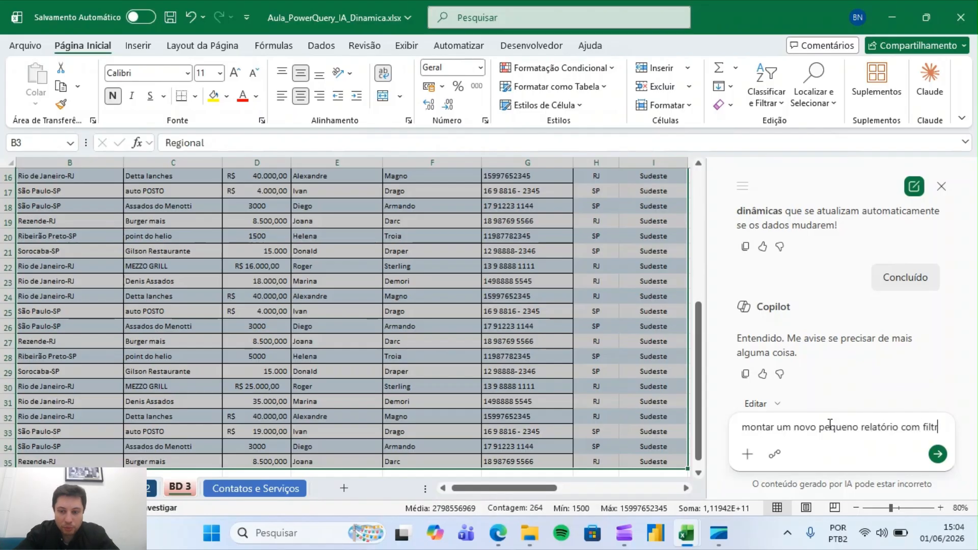
{"action": "type", "text": "o por Região, mostrando o"}
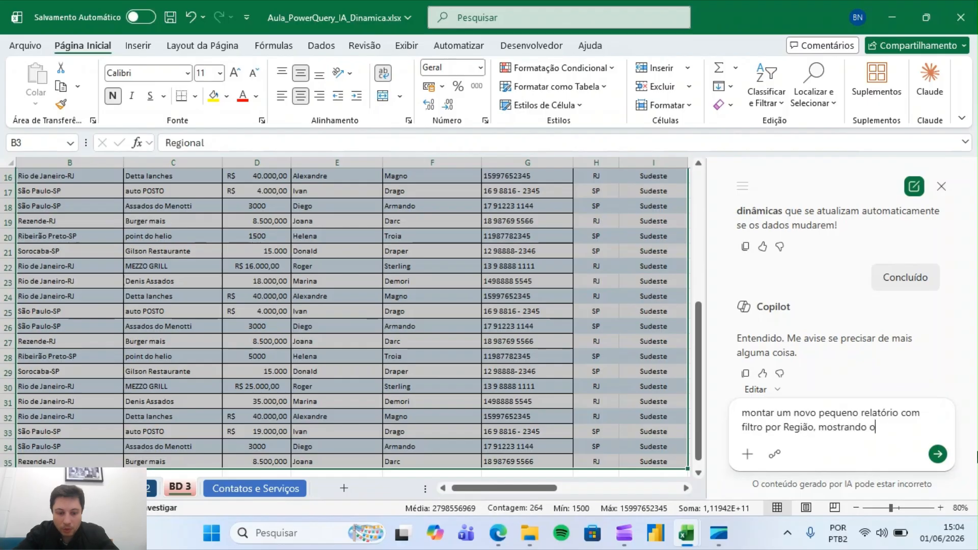
{"action": "type", "text": "aneto "}
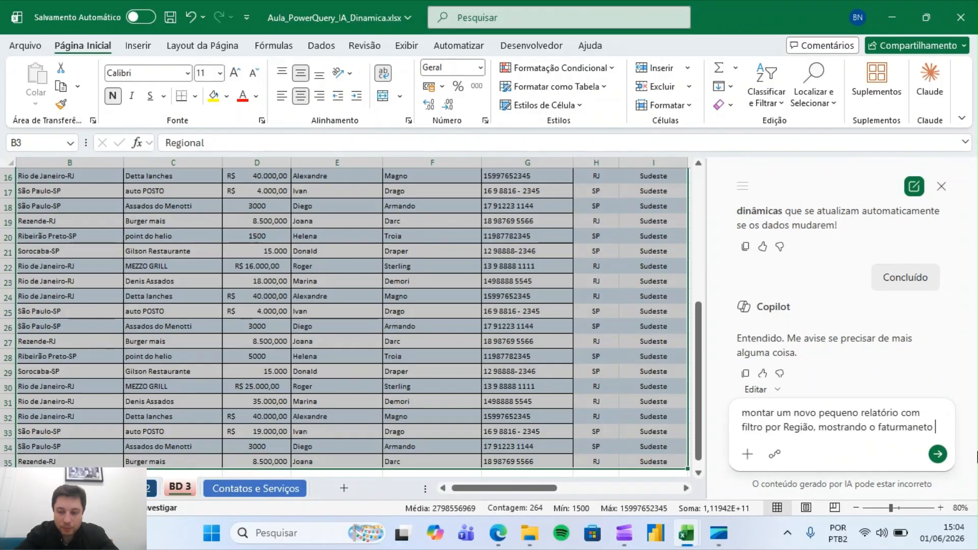
{"action": "type", "text": "por Cliente"}
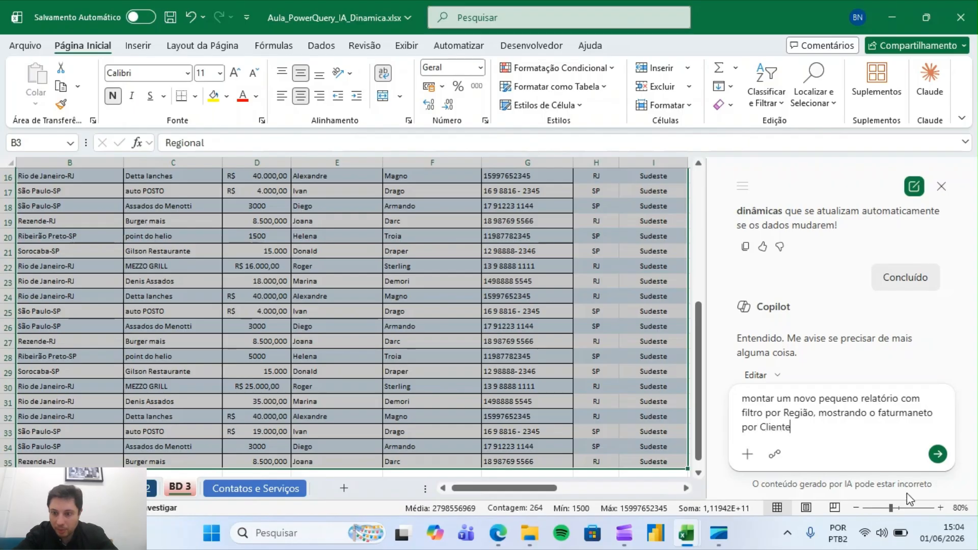
{"action": "left_click", "coordinate": [937, 454]}
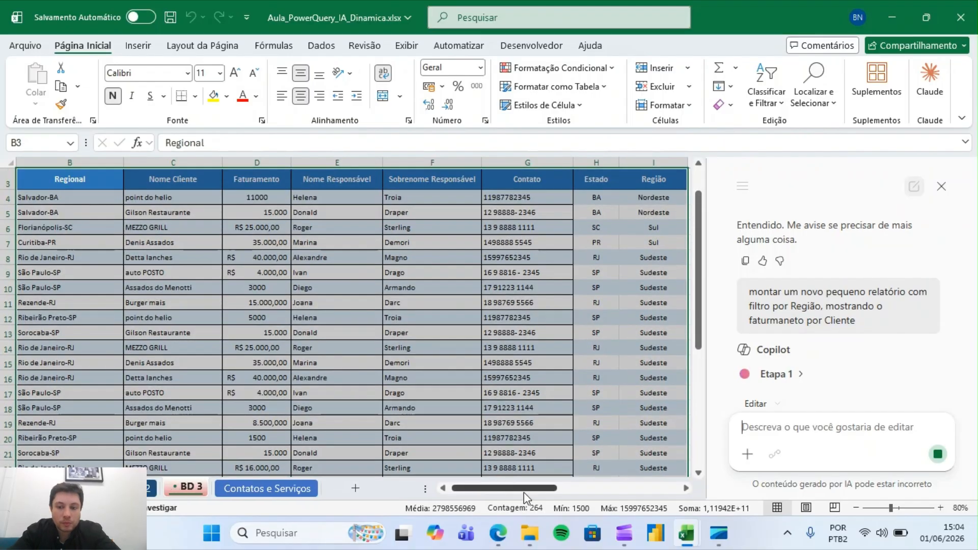
Keep Copilot's per-client revenue report and switch its region filter to Sul
{"action": "left_click_drag", "start_coordinate": [524, 492], "coordinate": [641, 491]}
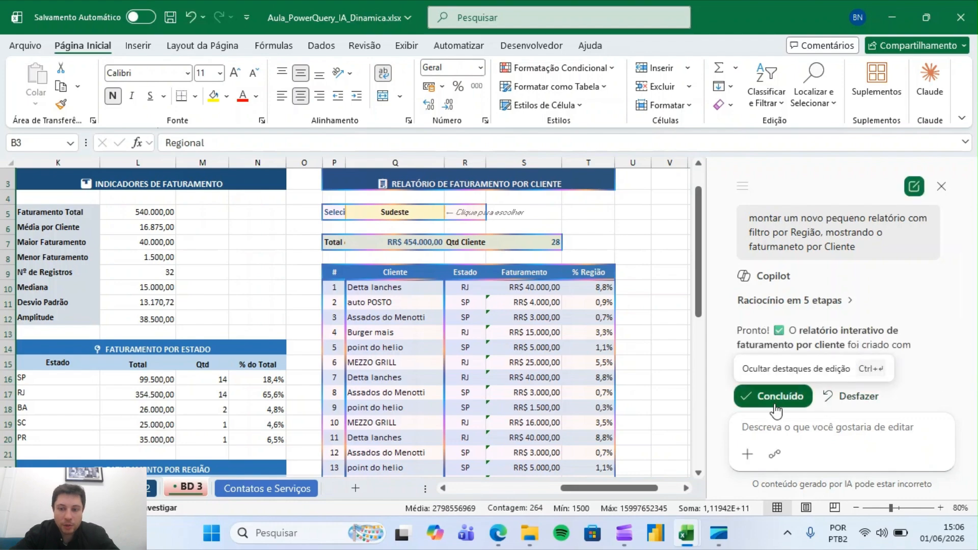
{"action": "left_click", "coordinate": [774, 402]}
{"action": "left_click", "coordinate": [408, 213]}
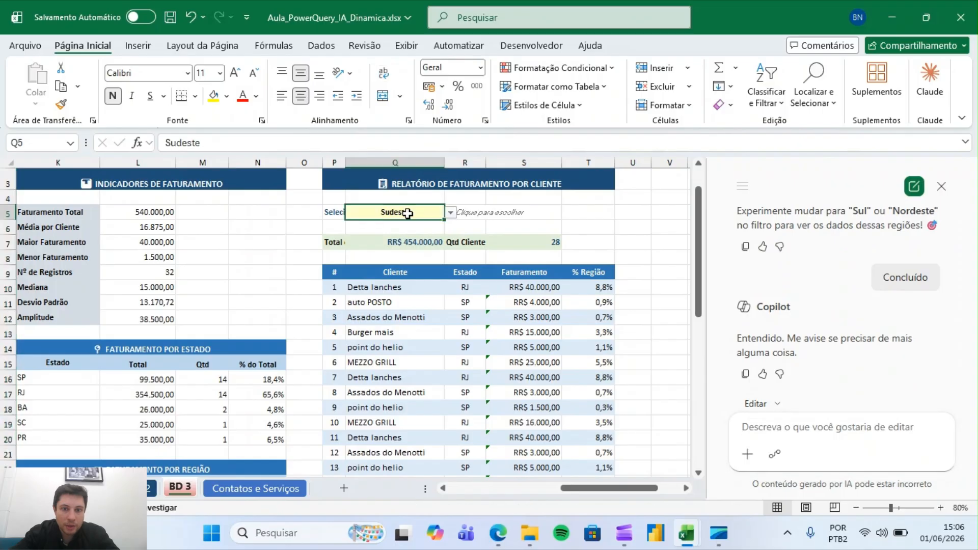
{"action": "left_click", "coordinate": [451, 214]}
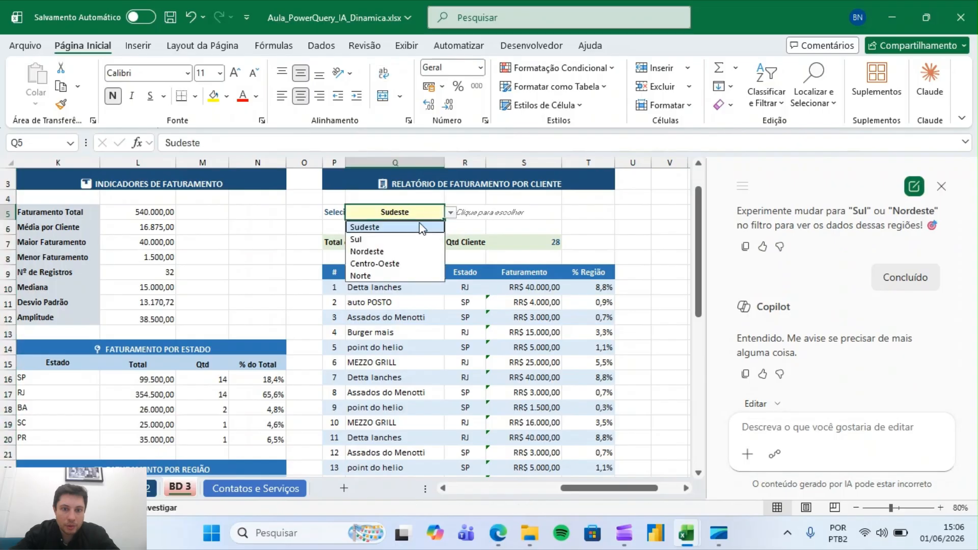
{"action": "left_click", "coordinate": [387, 240]}
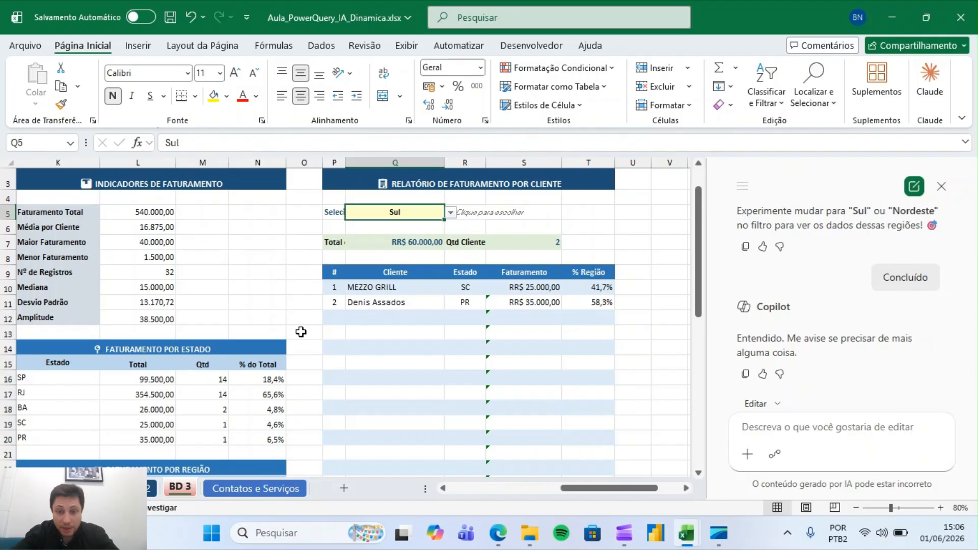
Switch the report's region filter to Nordeste and then to Sudeste
{"action": "left_click", "coordinate": [450, 213]}
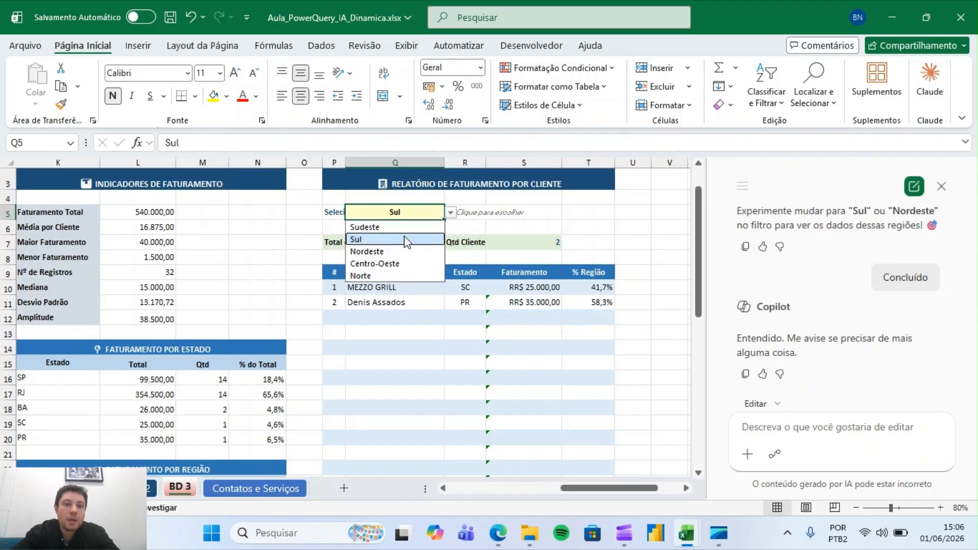
{"action": "left_click", "coordinate": [379, 251]}
{"action": "left_click", "coordinate": [452, 213]}
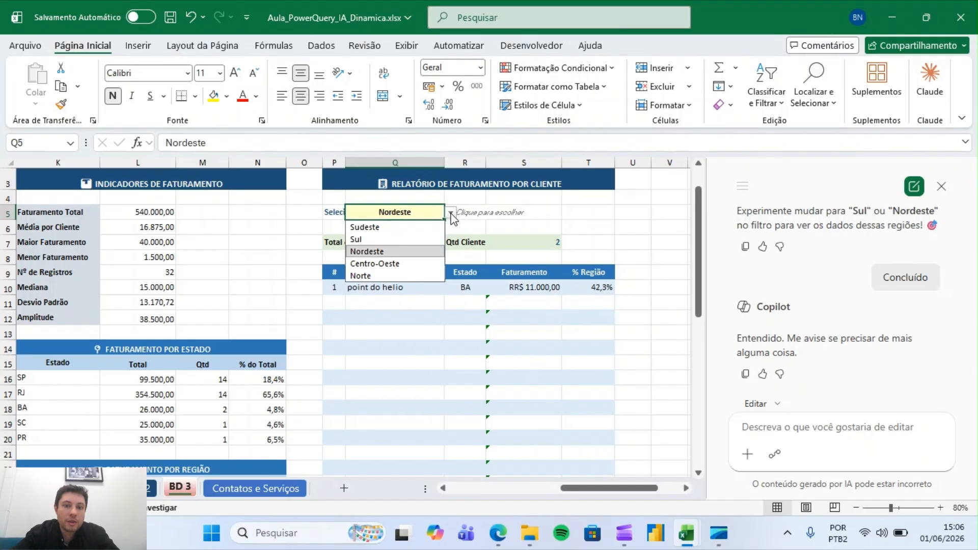
{"action": "left_click", "coordinate": [378, 229]}
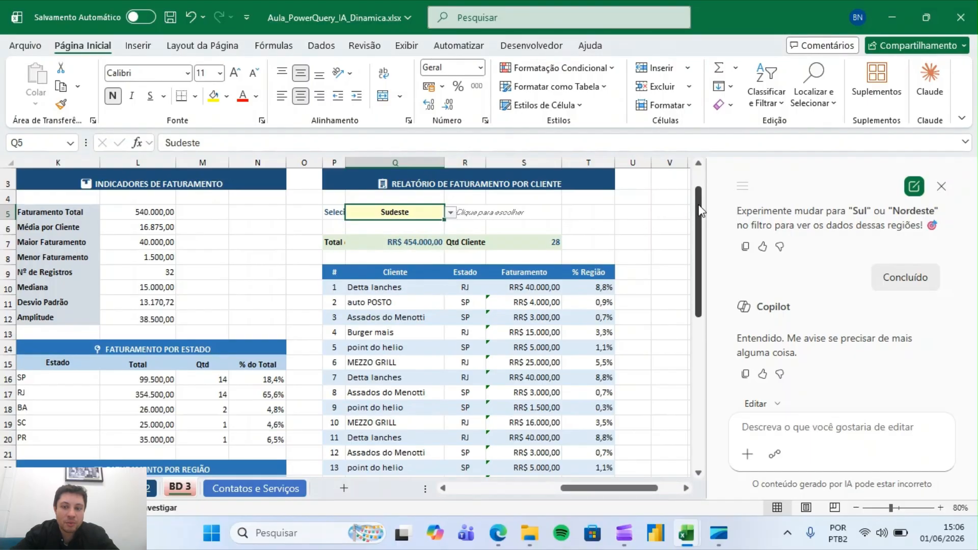
Hide the sheet gridlines and inspect the formulas in the report's total, client, revenue and % Região cells
{"action": "left_click", "coordinate": [223, 48]}
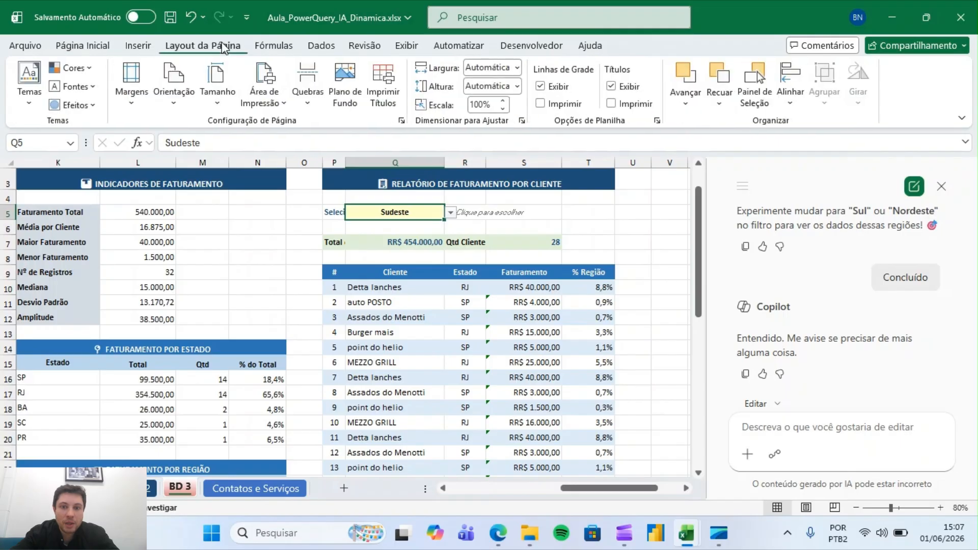
{"action": "left_click", "coordinate": [422, 242]}
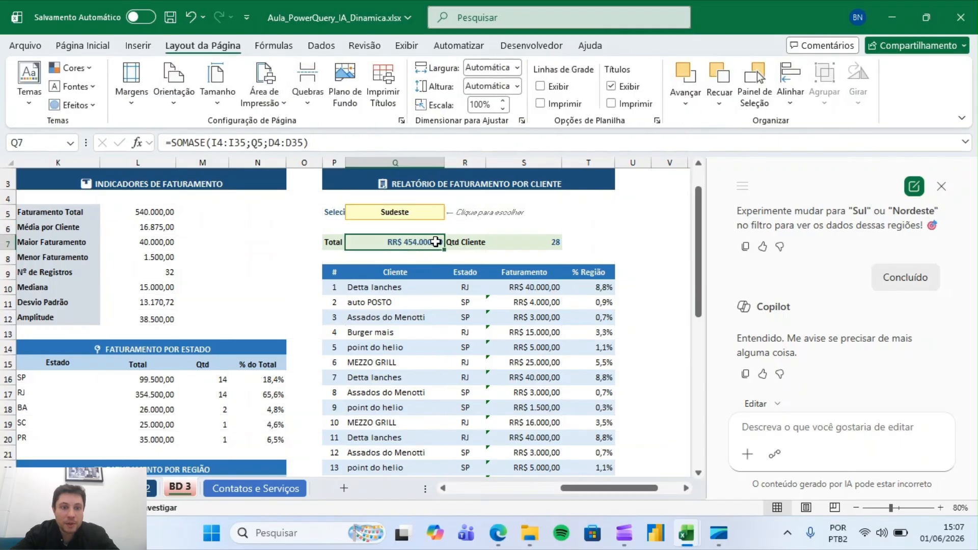
{"action": "left_click", "coordinate": [509, 239]}
{"action": "left_click", "coordinate": [364, 334]}
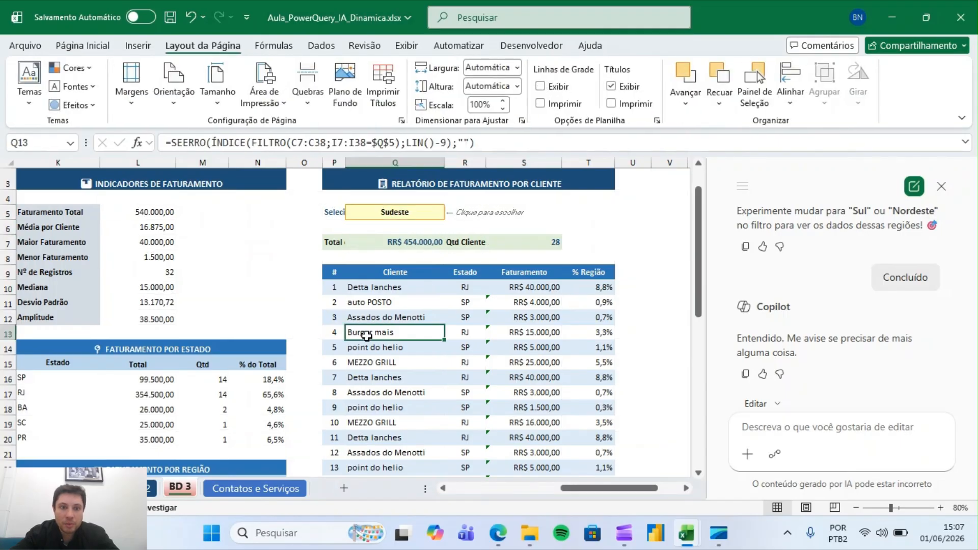
{"action": "left_click", "coordinate": [530, 332]}
{"action": "left_click", "coordinate": [590, 334]}
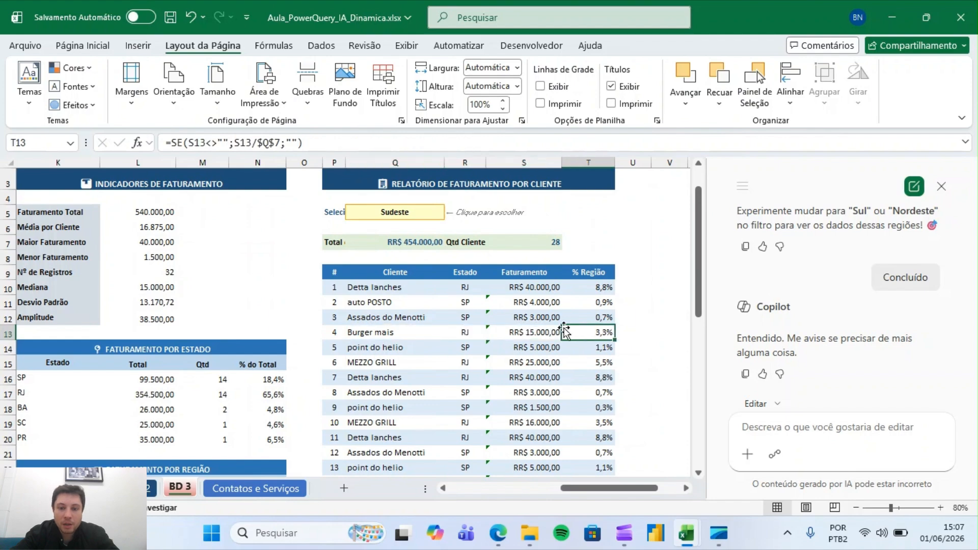
{"action": "left_click", "coordinate": [388, 288]}
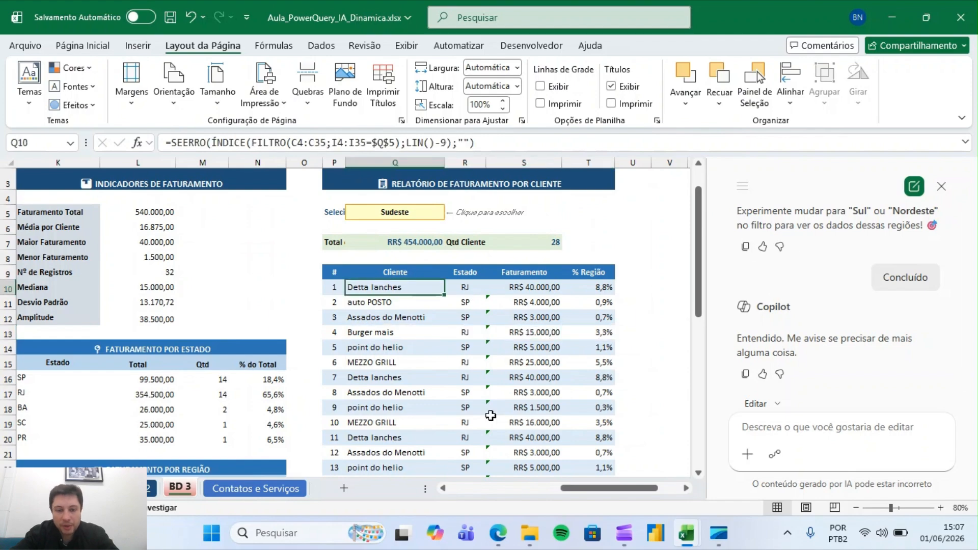
{"action": "left_click", "coordinate": [465, 319]}
{"action": "left_click", "coordinate": [403, 319]}
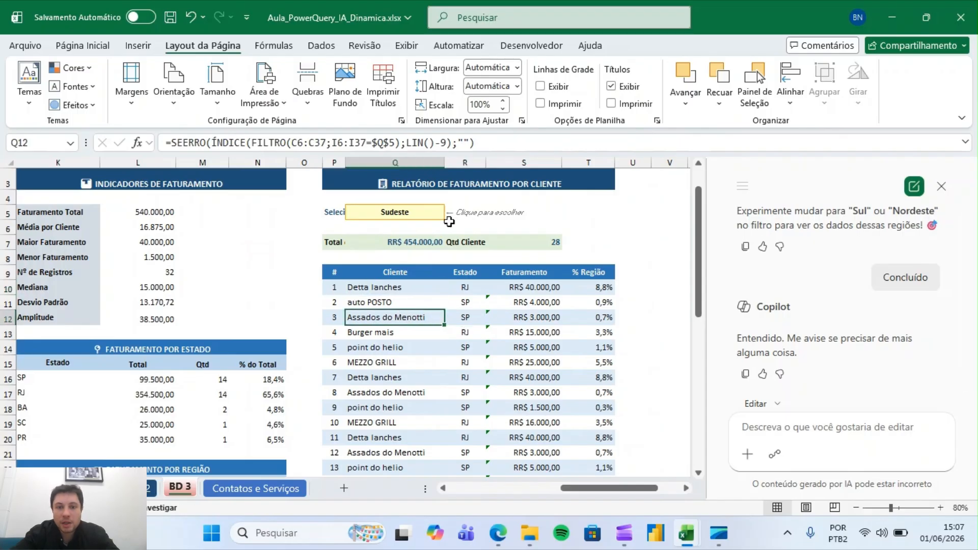
Scroll through the report down to its total row, then open the Contatos e Serviços sheet
{"action": "scroll", "coordinate": [680, 224], "scroll_direction": "down", "scroll_amount": 7}
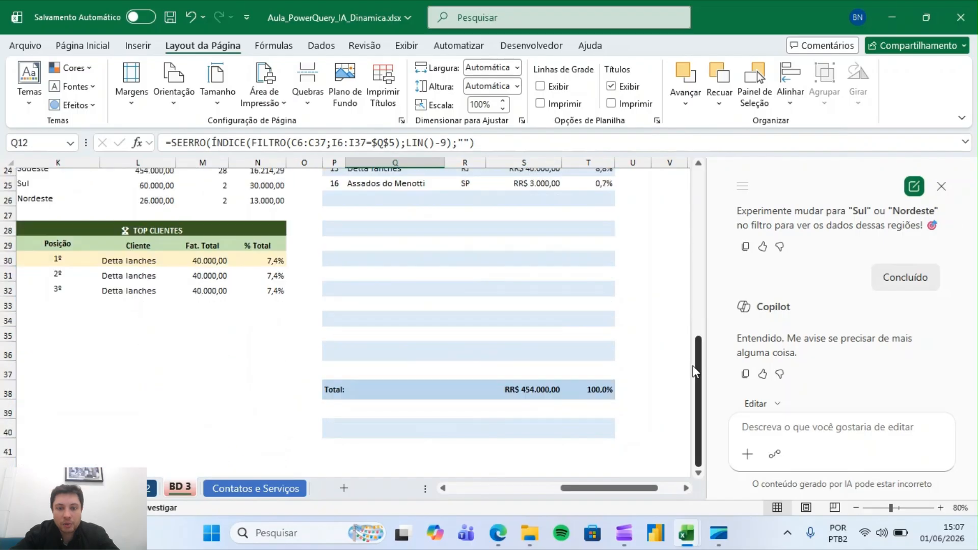
{"action": "scroll", "coordinate": [680, 224], "scroll_direction": "up", "scroll_amount": 2}
{"action": "scroll", "coordinate": [679, 224], "scroll_direction": "up", "scroll_amount": 6}
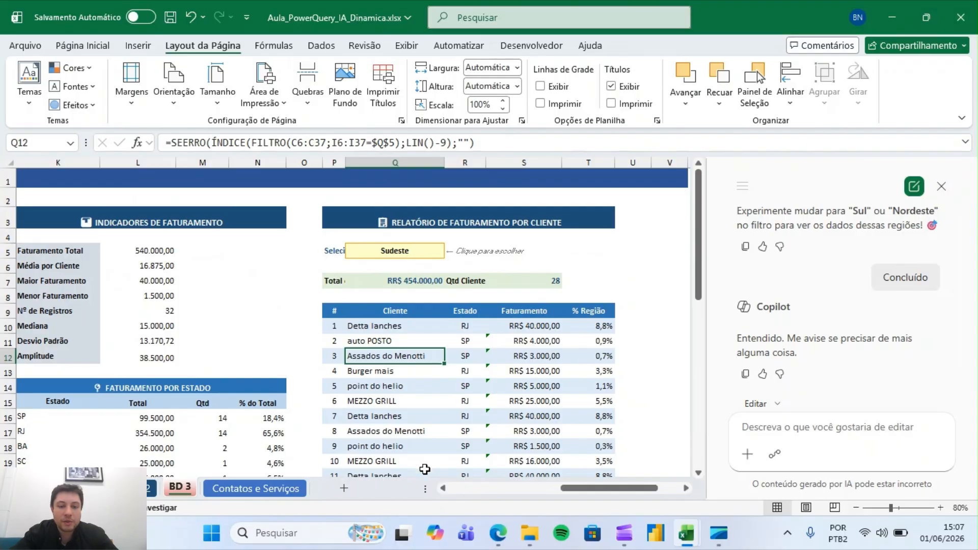
{"action": "left_click", "coordinate": [300, 489]}
{"action": "left_click", "coordinate": [517, 448]}
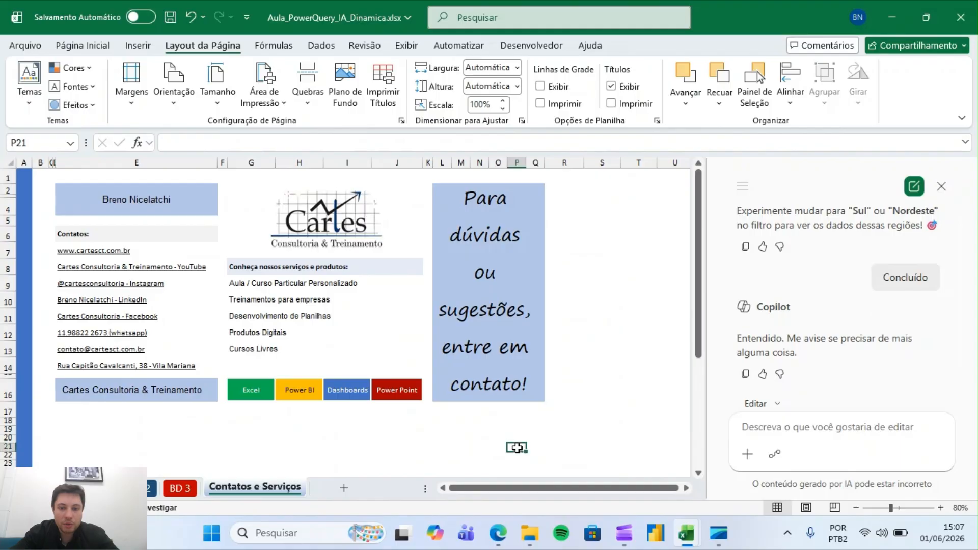